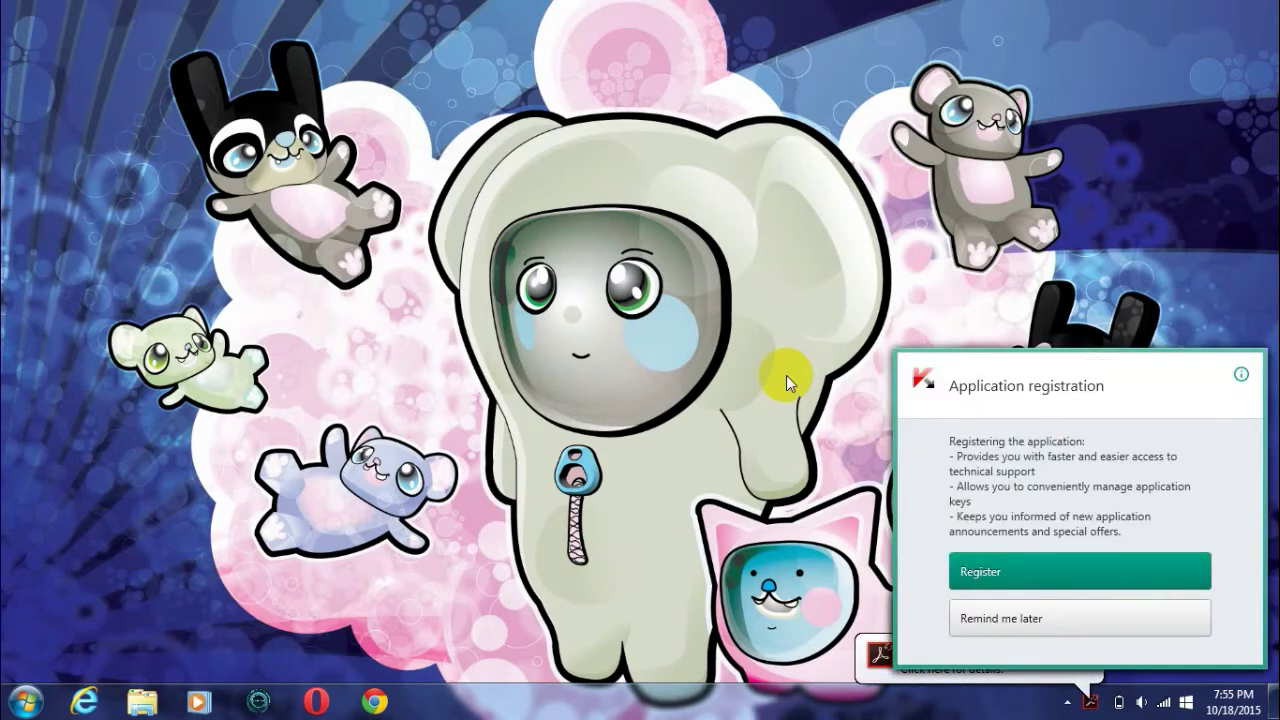
Step: Dismiss Kaspersky's registration prompt and the disabled-protection, malware and disinfection notices
click(1060, 615)
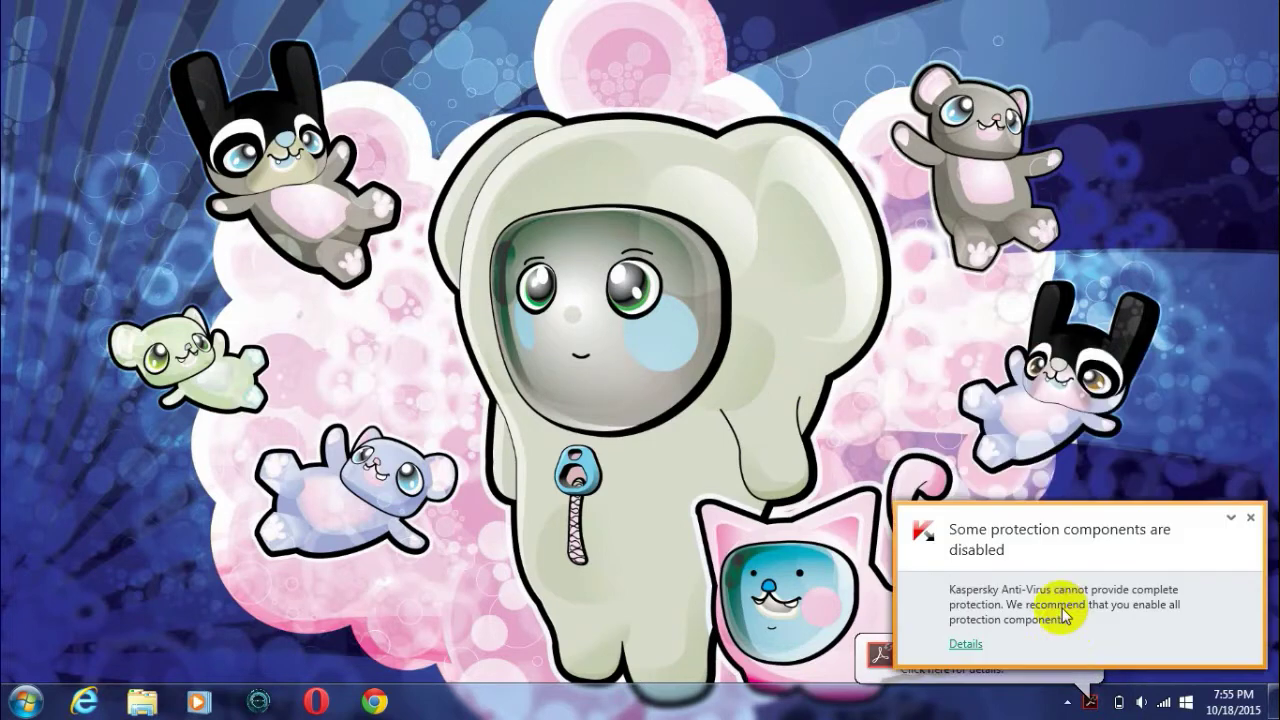
click(1250, 518)
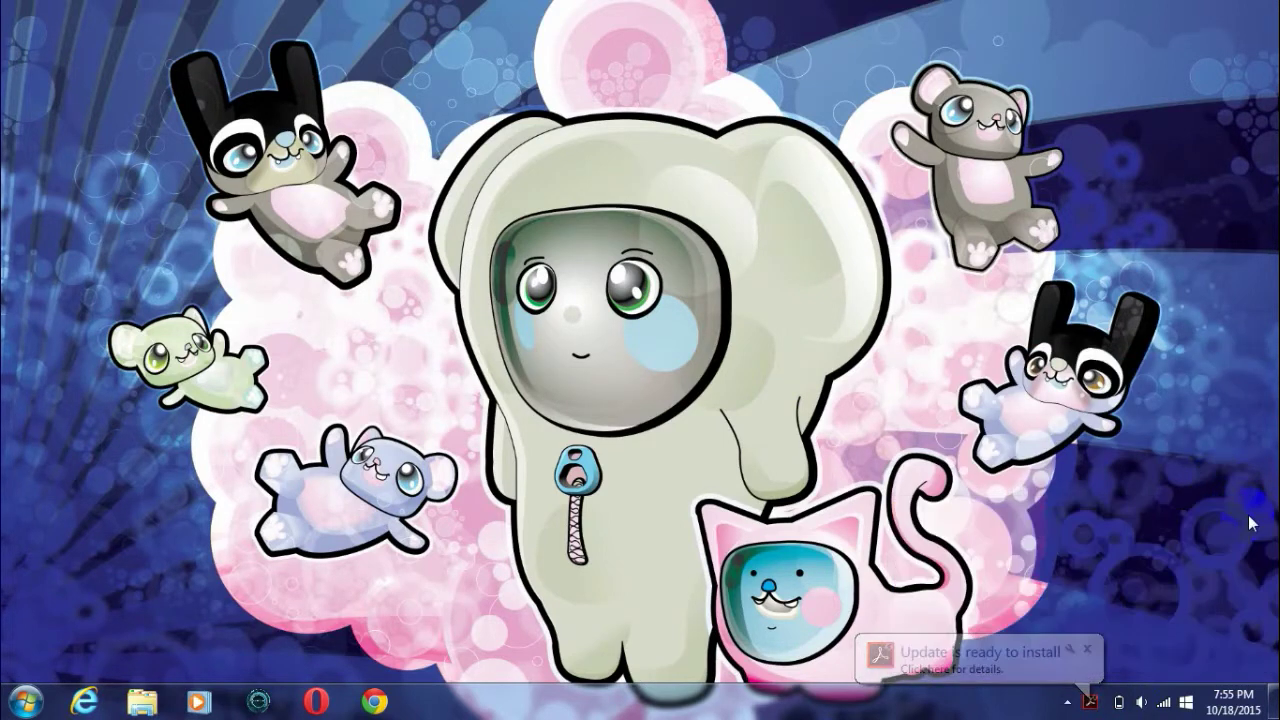
click(1241, 531)
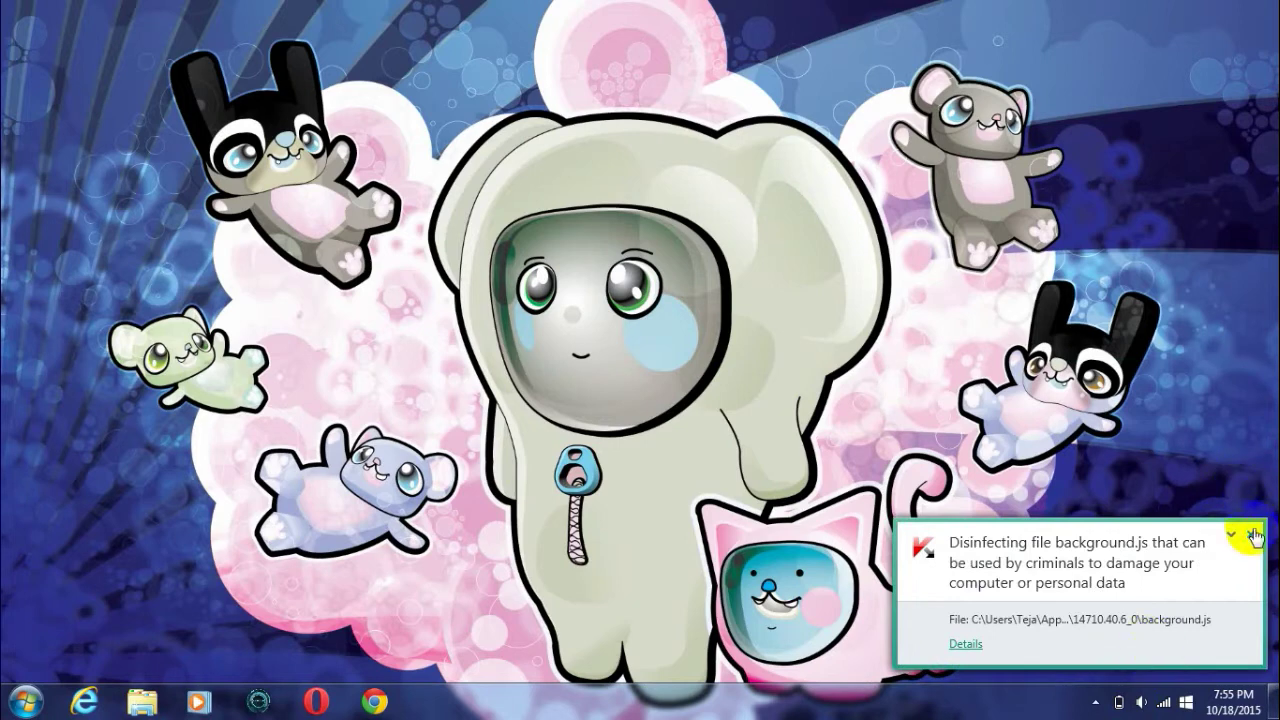
click(1255, 537)
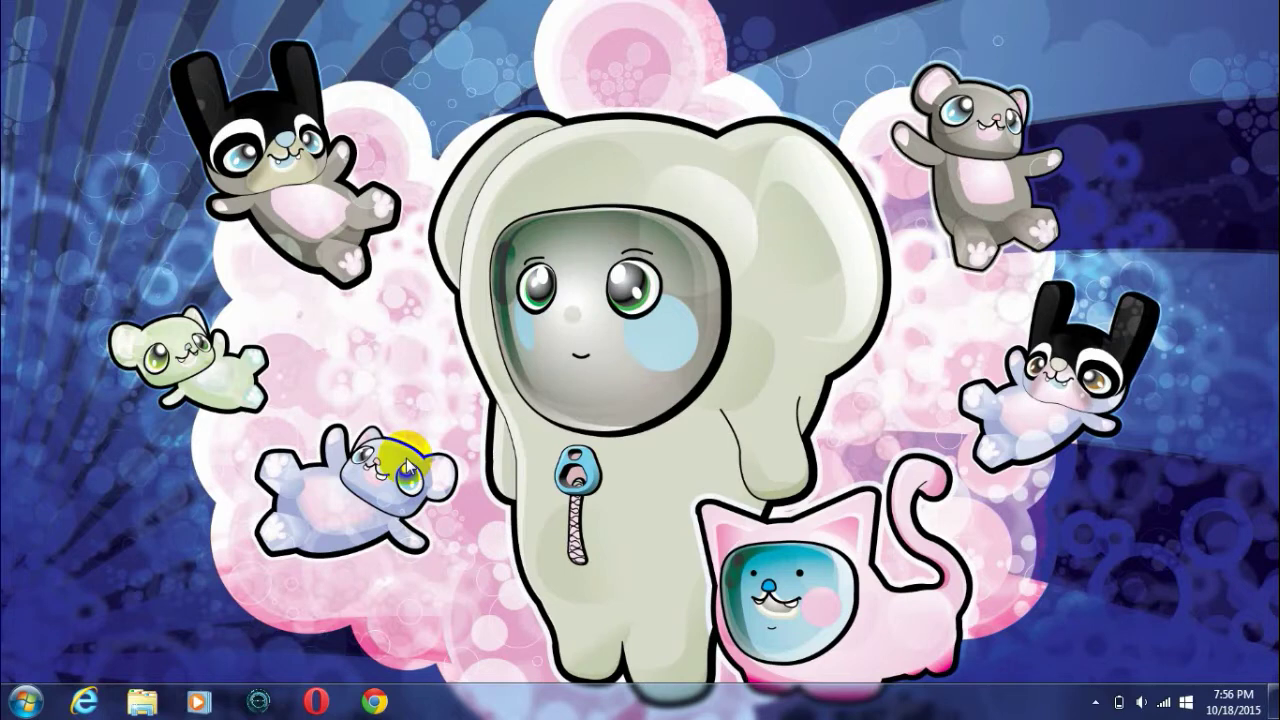
Step: Launch Chrome, go to google.com and dismiss the Restore pages notice
click(390, 702)
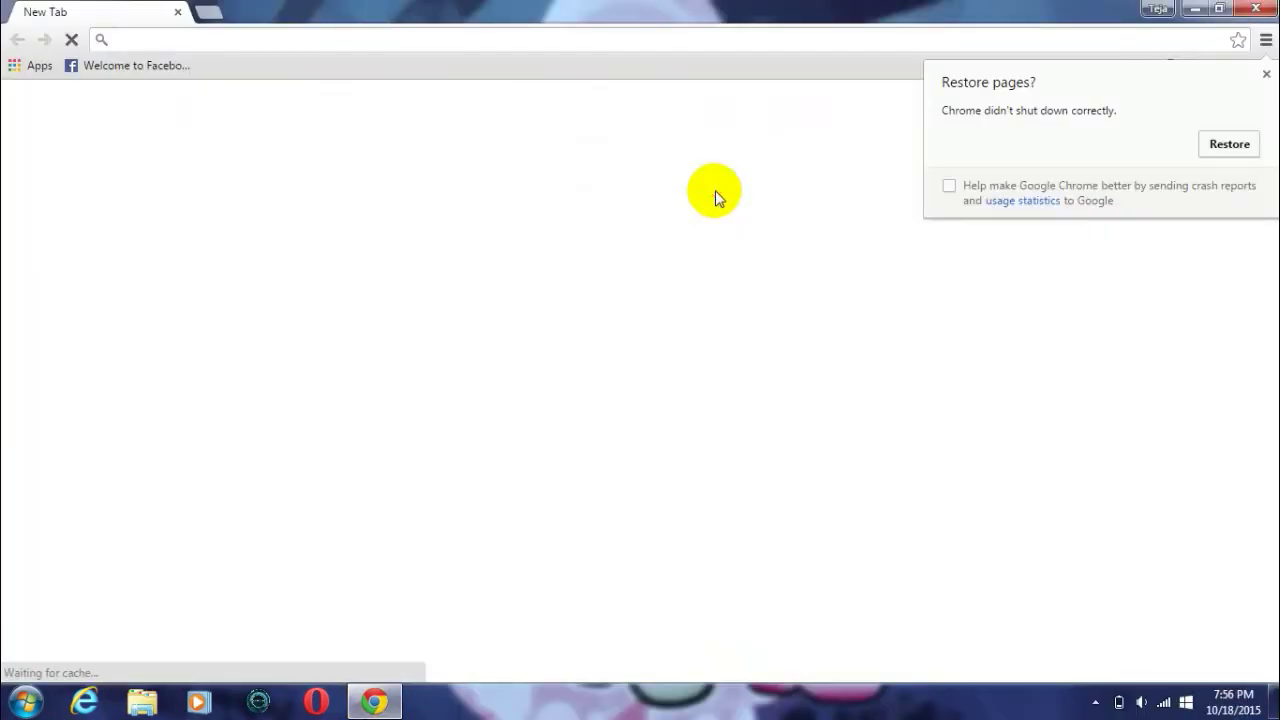
click(389, 43)
text(g)
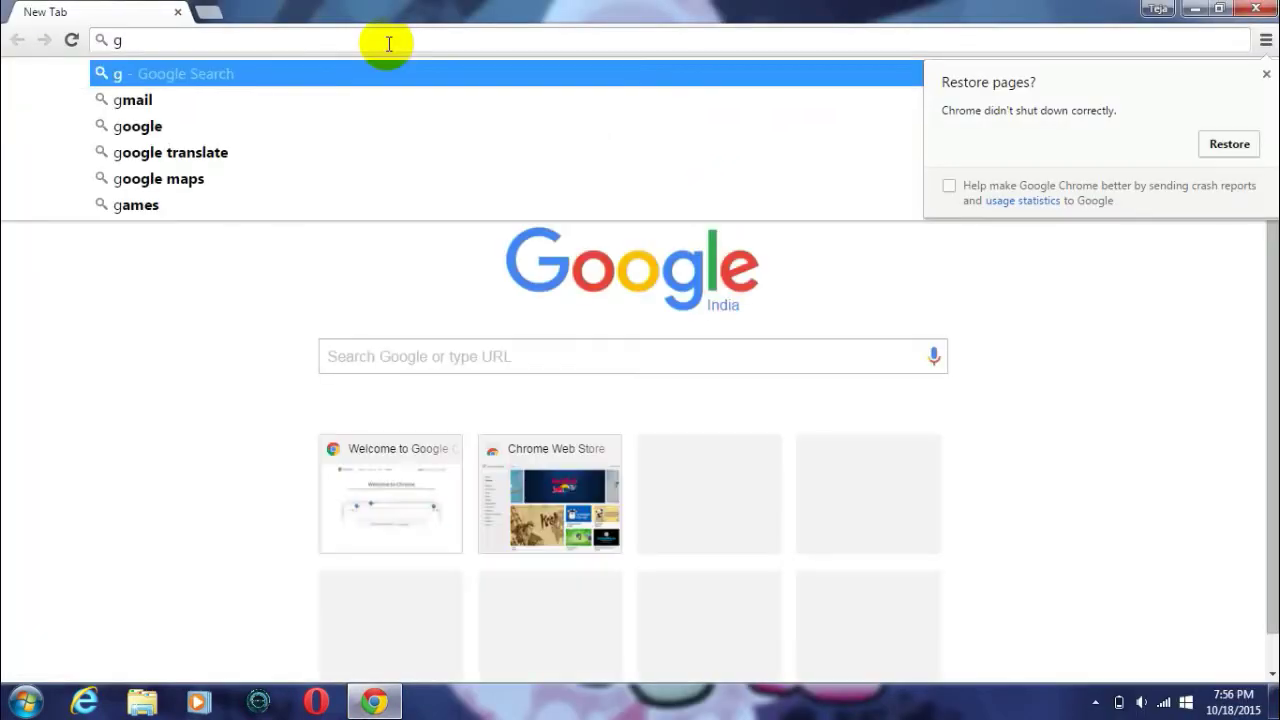
text(oogle.)
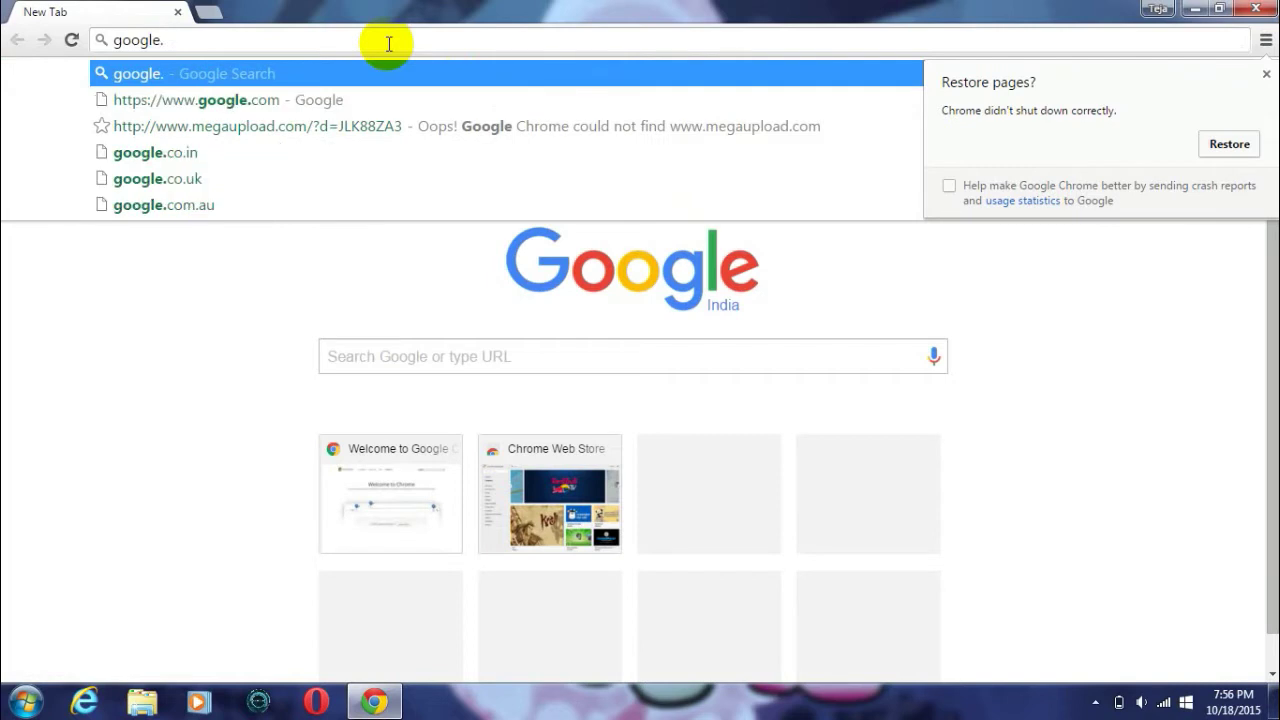
text(com)
key(Return)
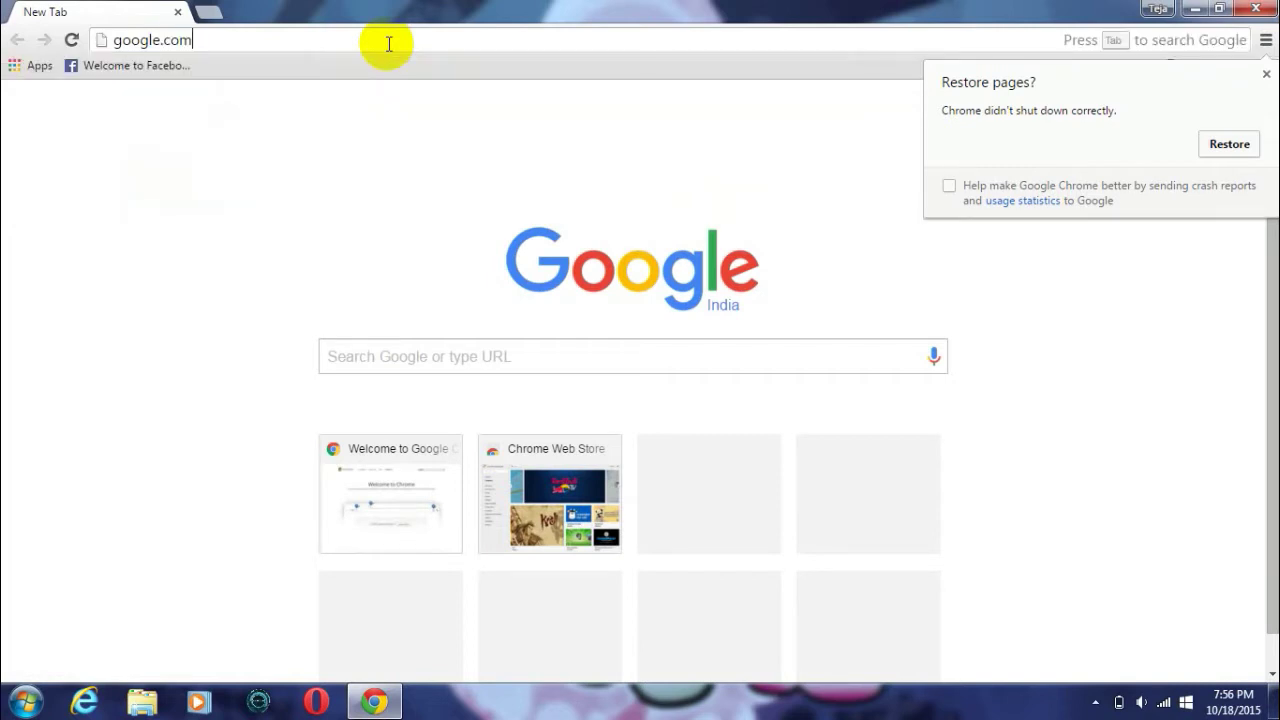
click(1266, 75)
click(476, 38)
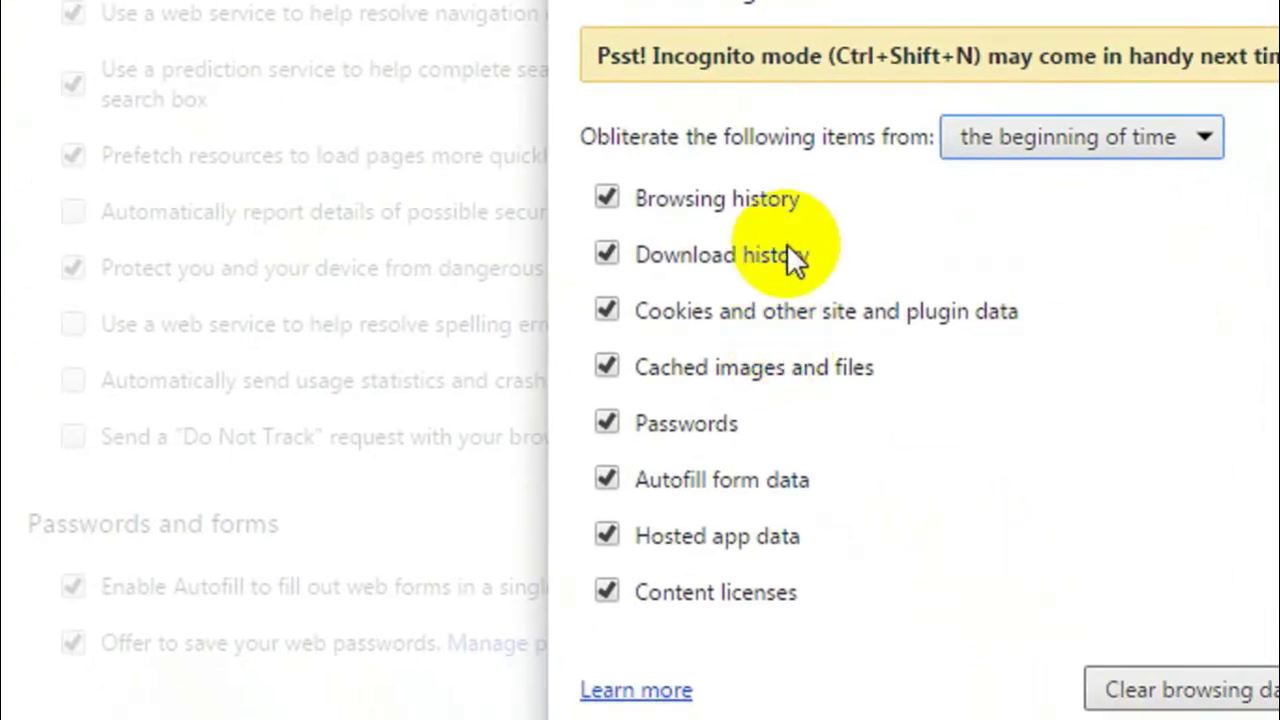
Step: Clear all checked browsing data from the beginning of time
click(970, 168)
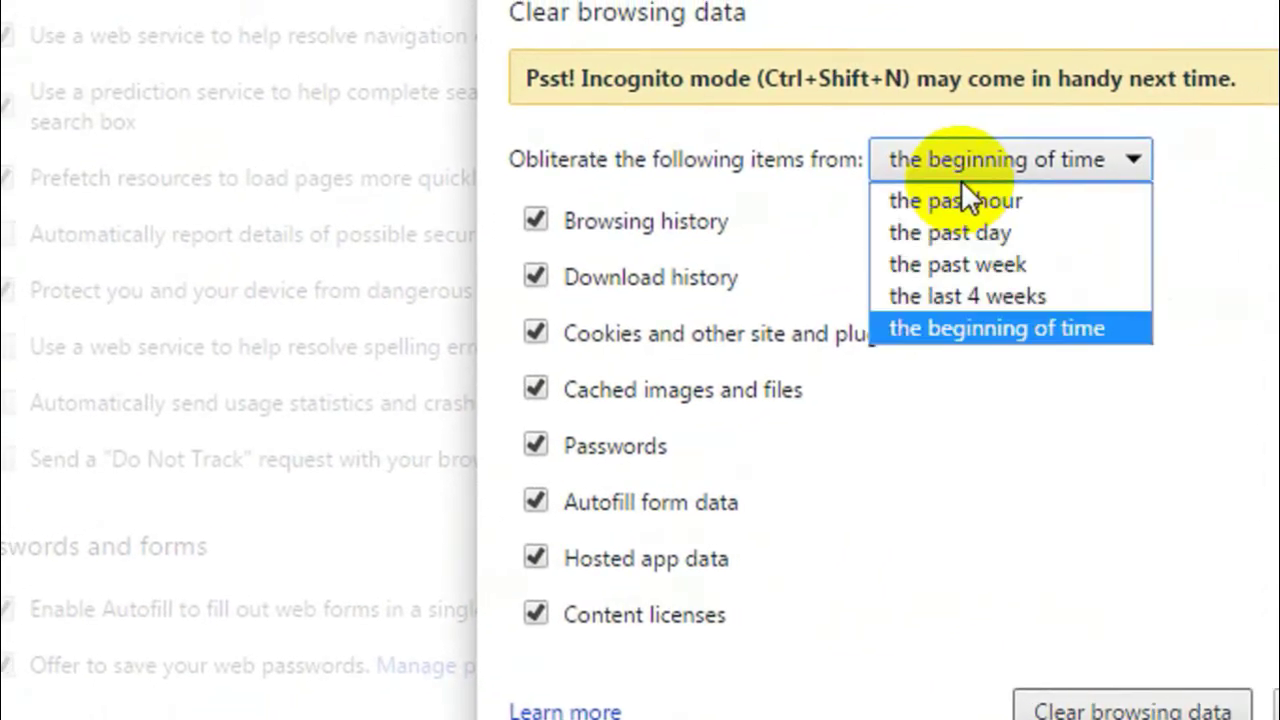
click(960, 324)
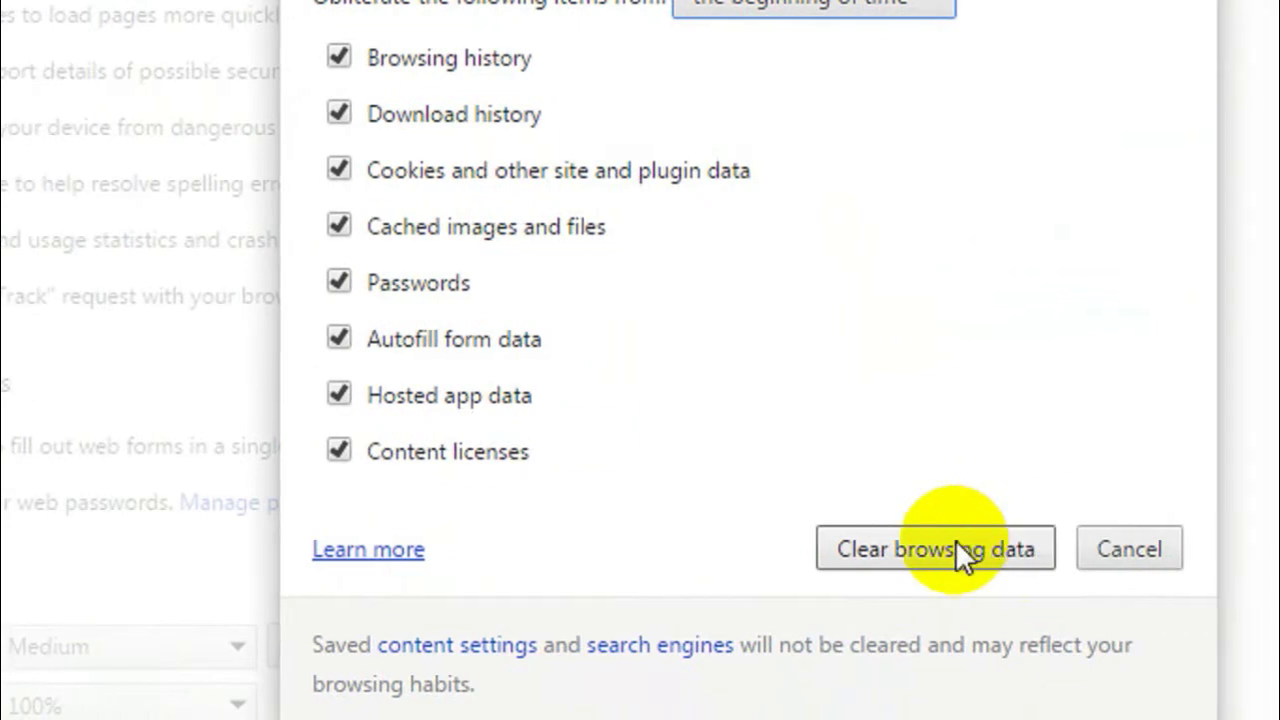
click(957, 545)
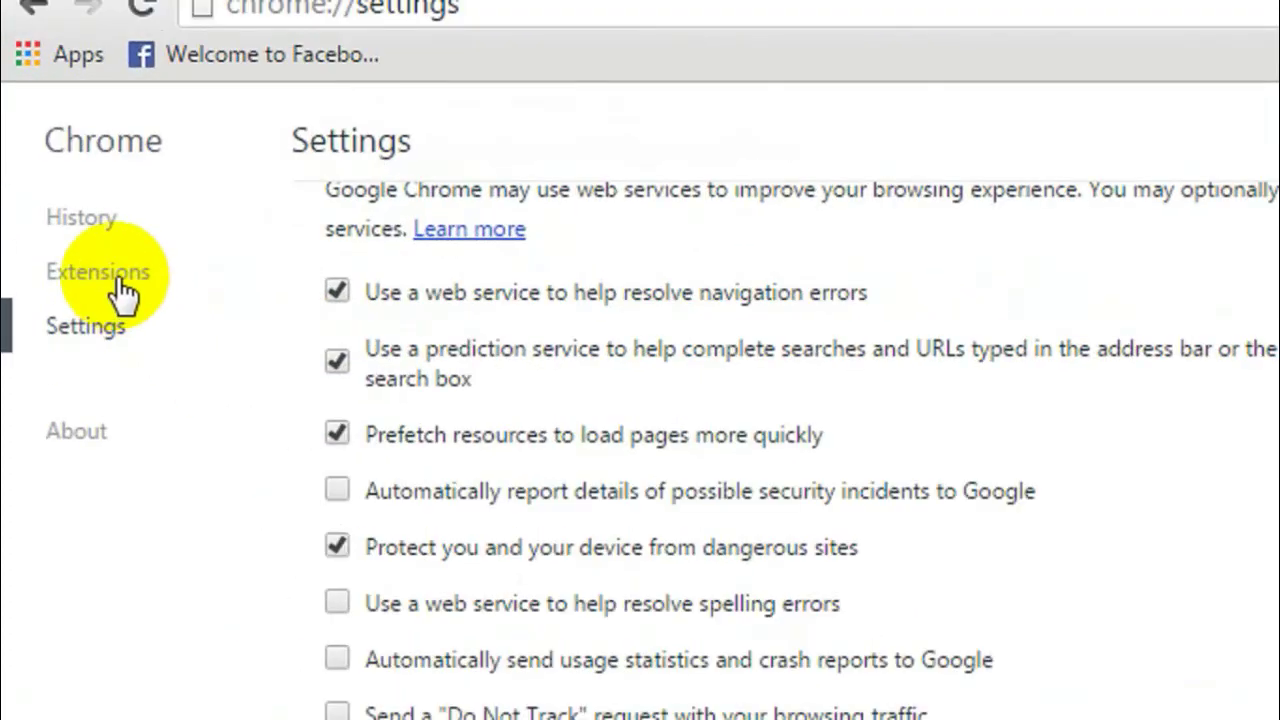
Step: Open the Extensions page and review AdBlock, Google Docs, Docs Offline and Sheets
click(120, 280)
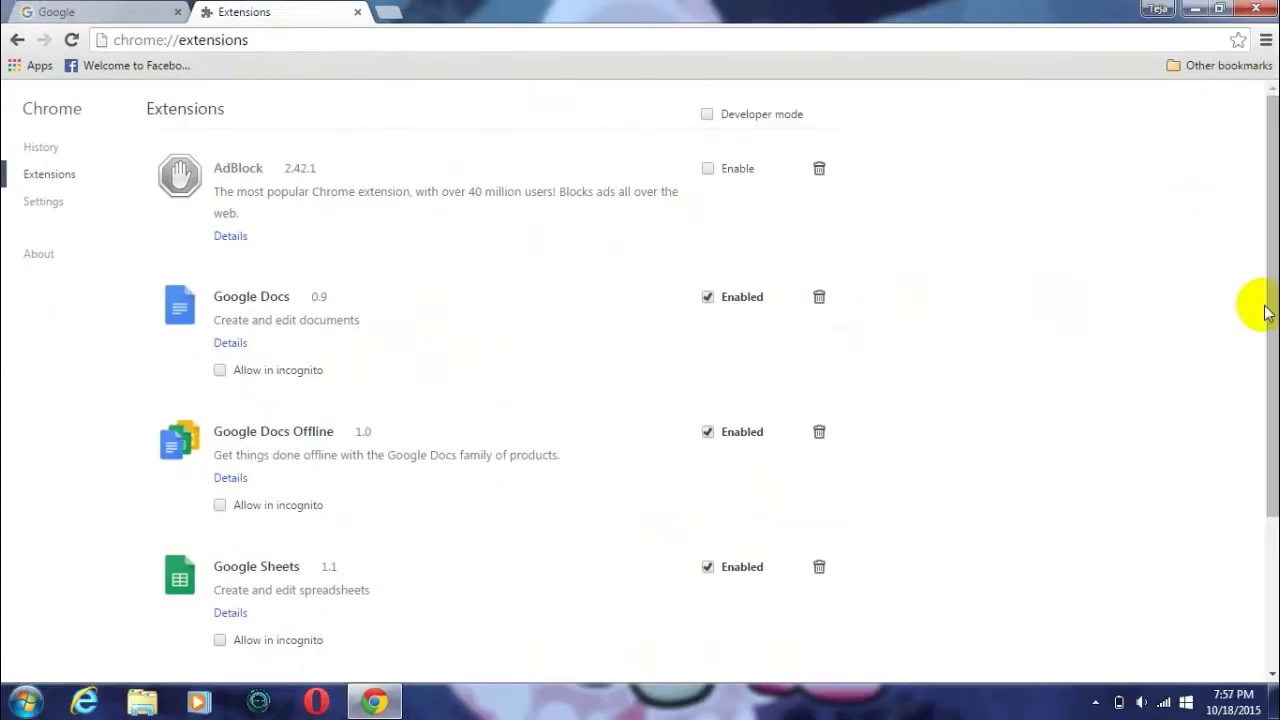
drag(1270, 321, 1257, 343)
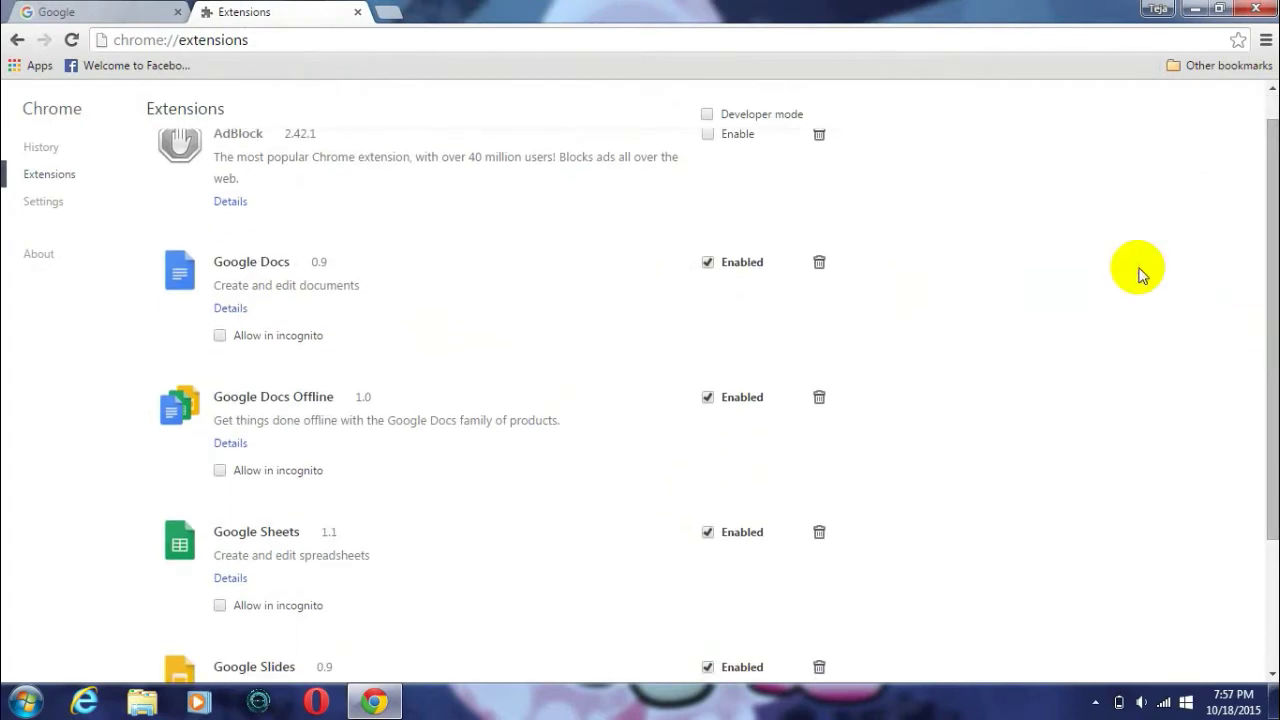
scroll(1142, 275, up, 1)
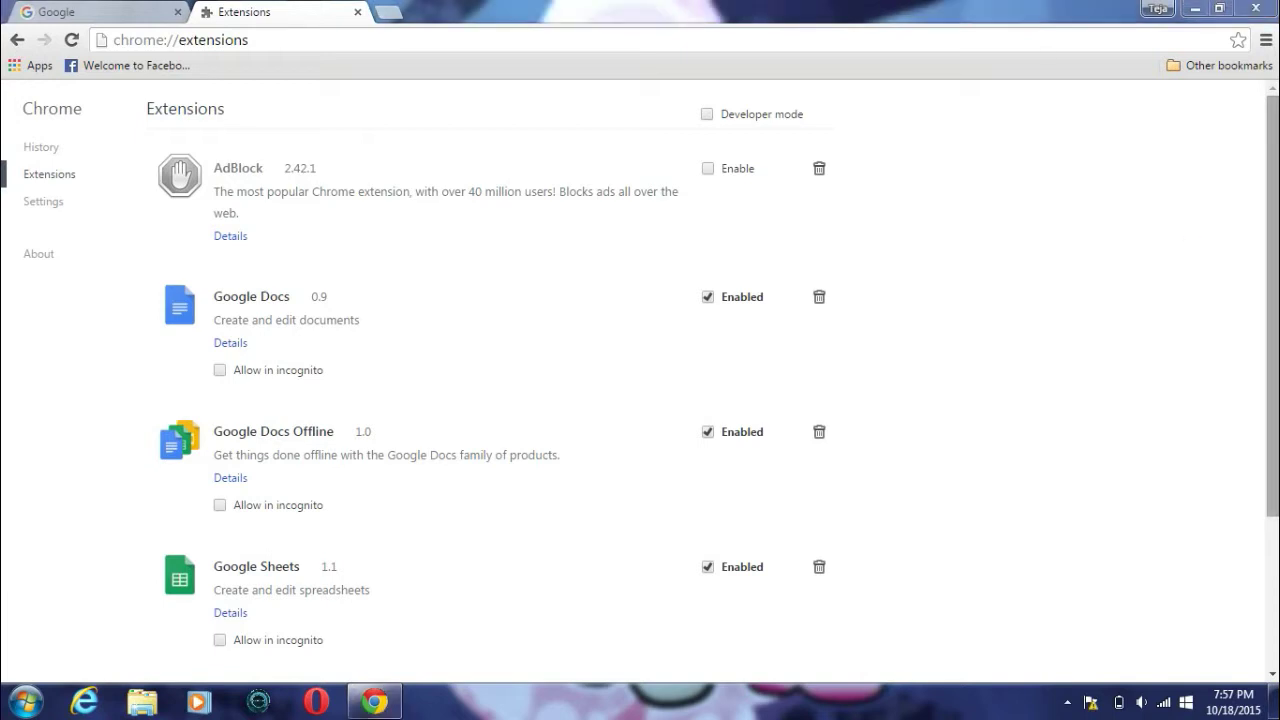
Step: Search Google for 'adwcleaner' from the Google tab
click(160, 11)
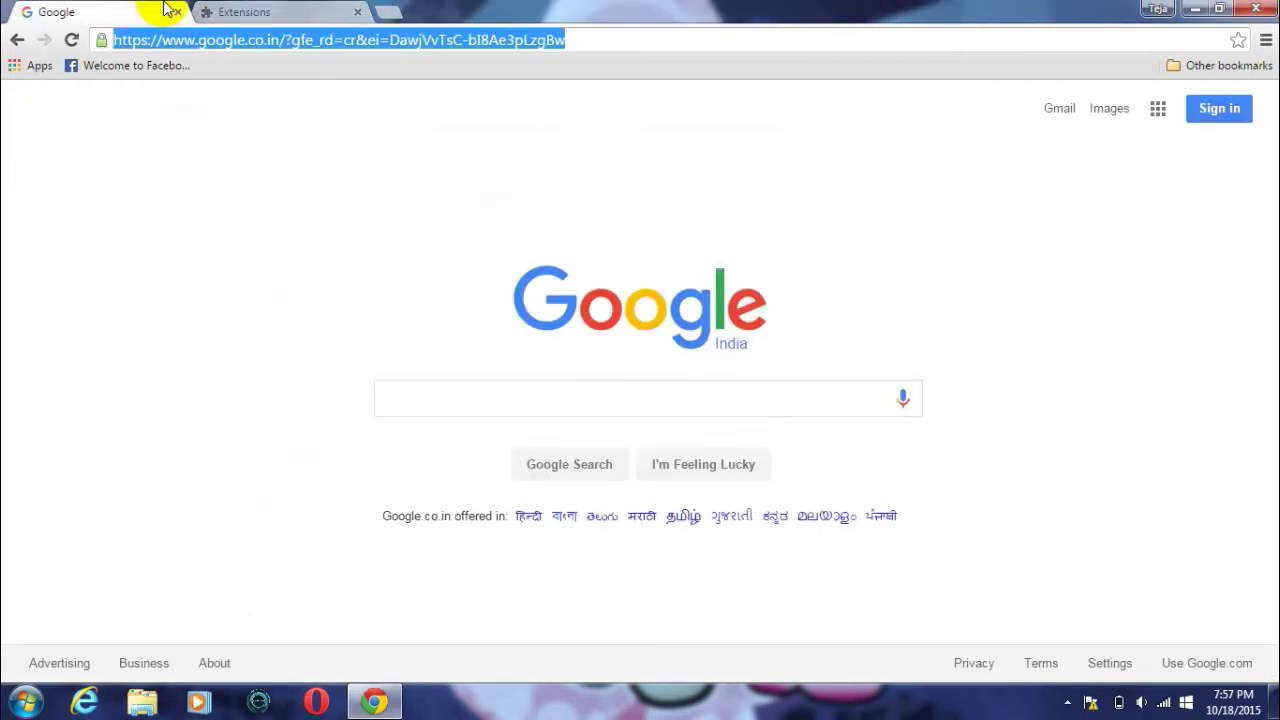
click(478, 399)
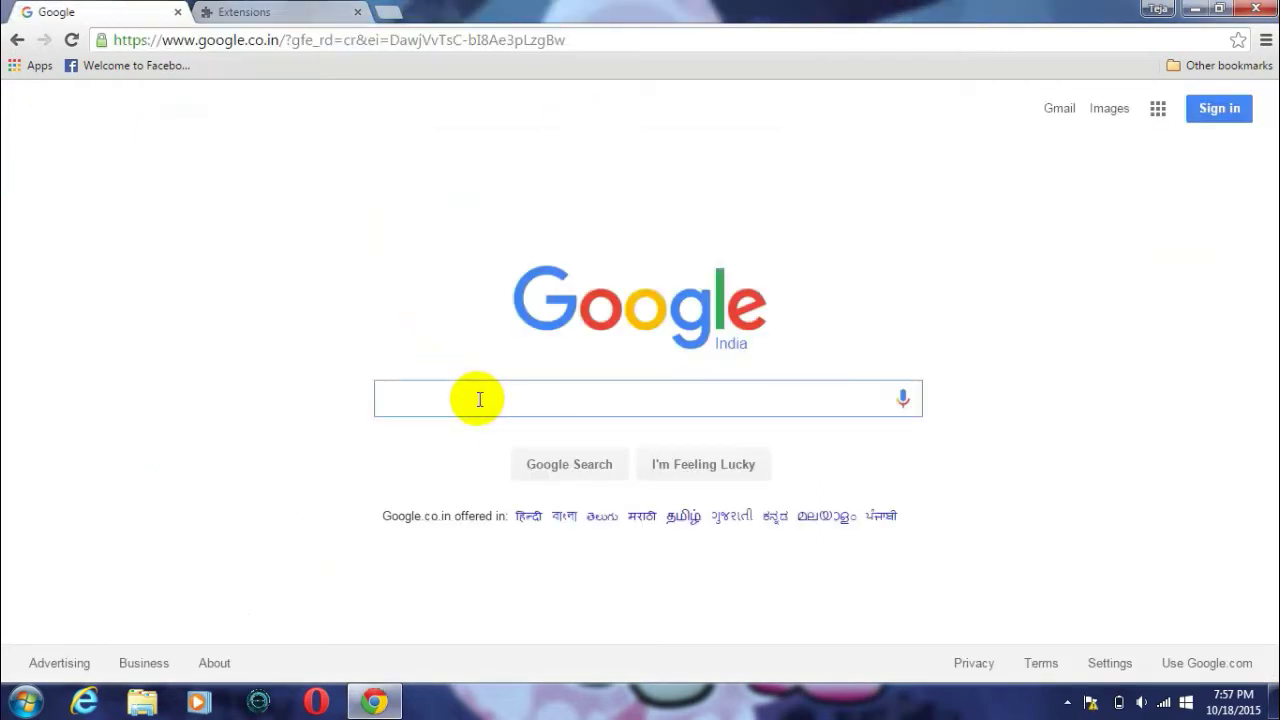
text(adwcleaner)
key(Return)
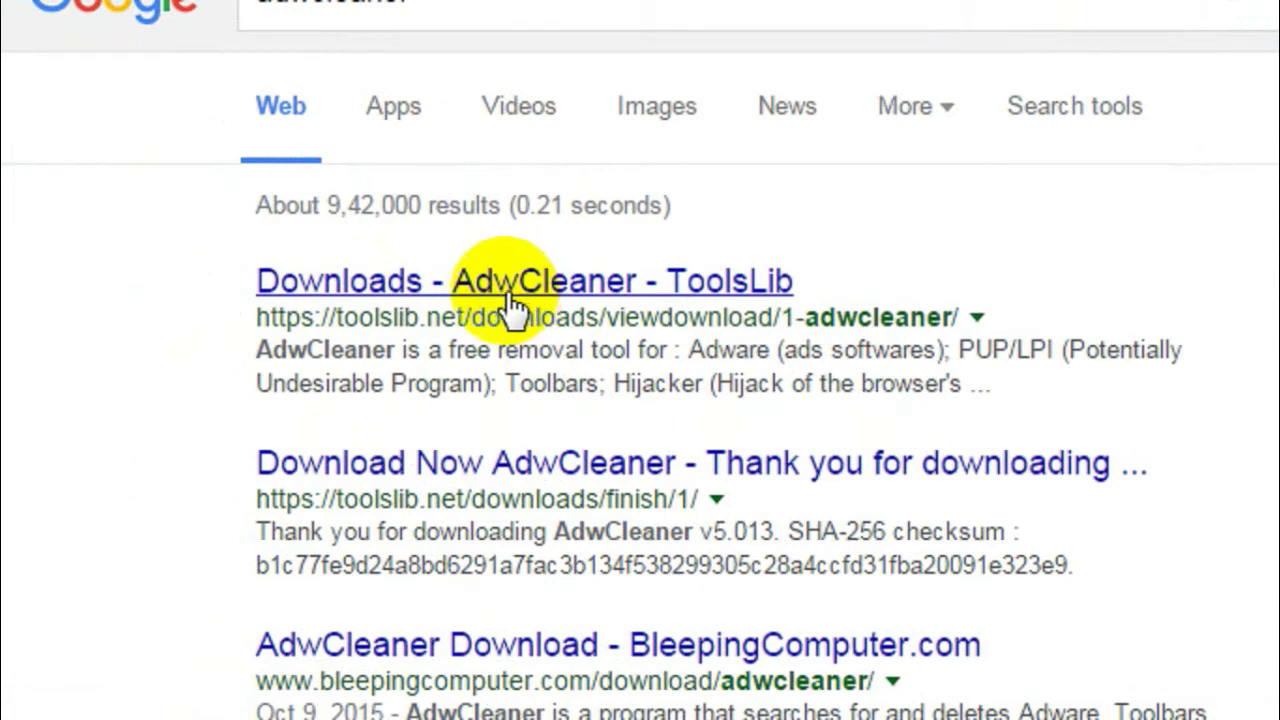
Step: Open the 'Downloads - AdwCleaner - ToolsLib' result and start the AdwCleaner download
click(512, 300)
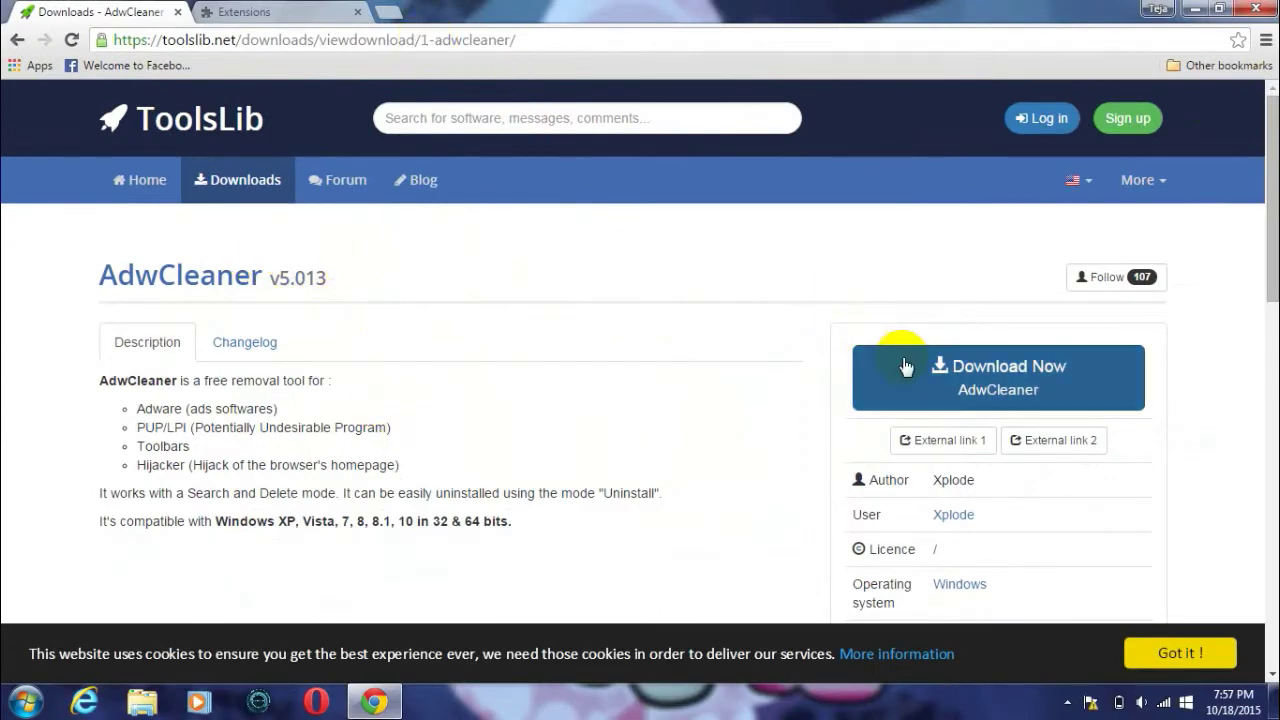
drag(1272, 260, 1272, 273)
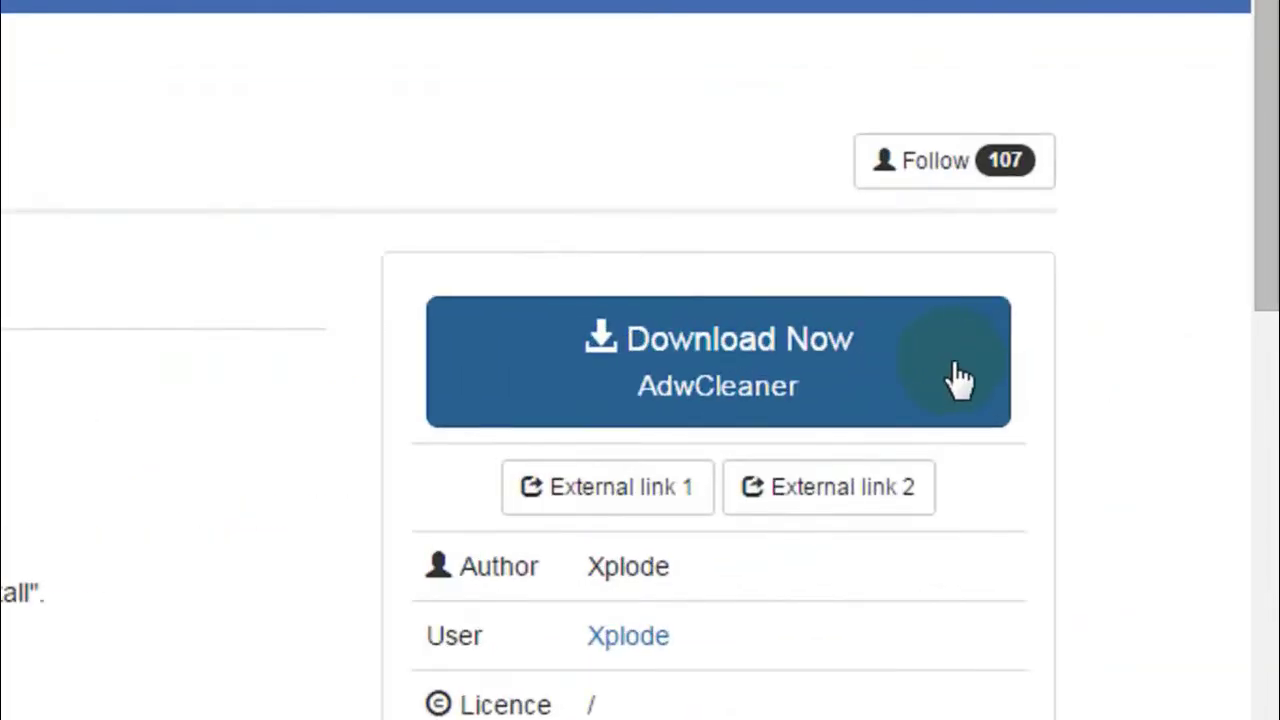
click(846, 335)
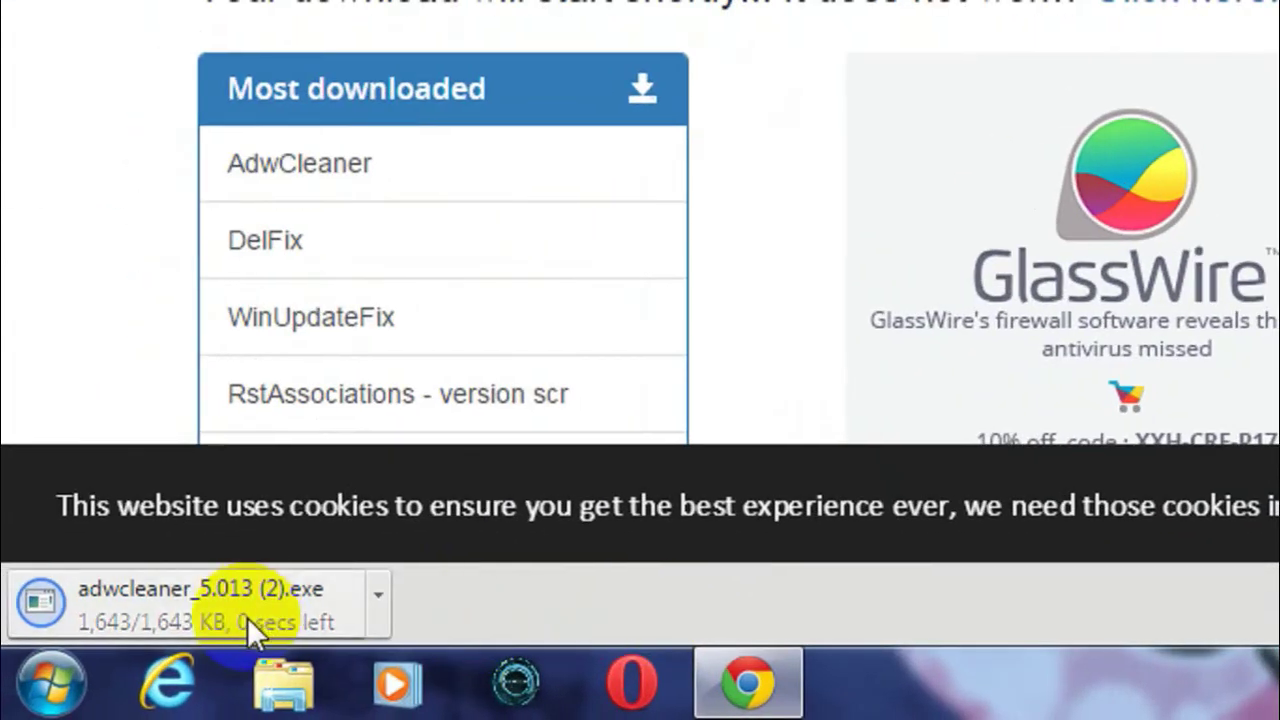
Step: Run the downloaded AdwCleaner v5.013 despite the unsigned-publisher warning and minimize Chrome
click(101, 651)
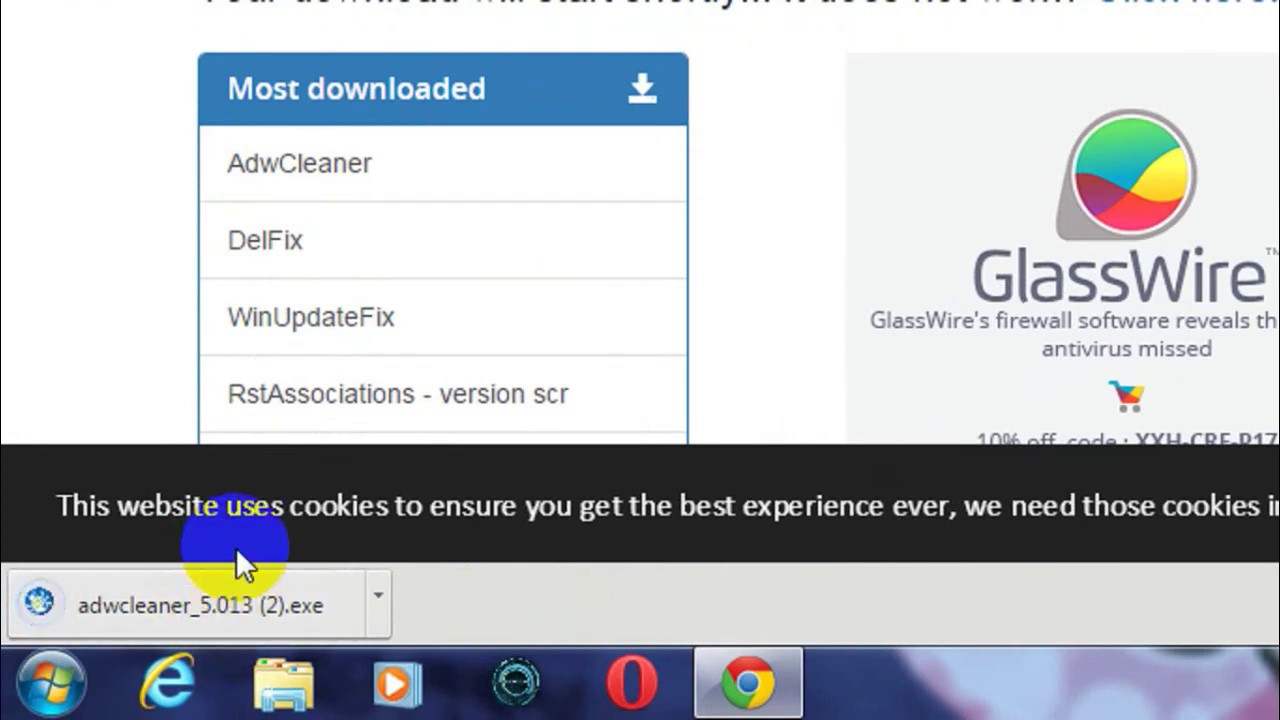
click(162, 605)
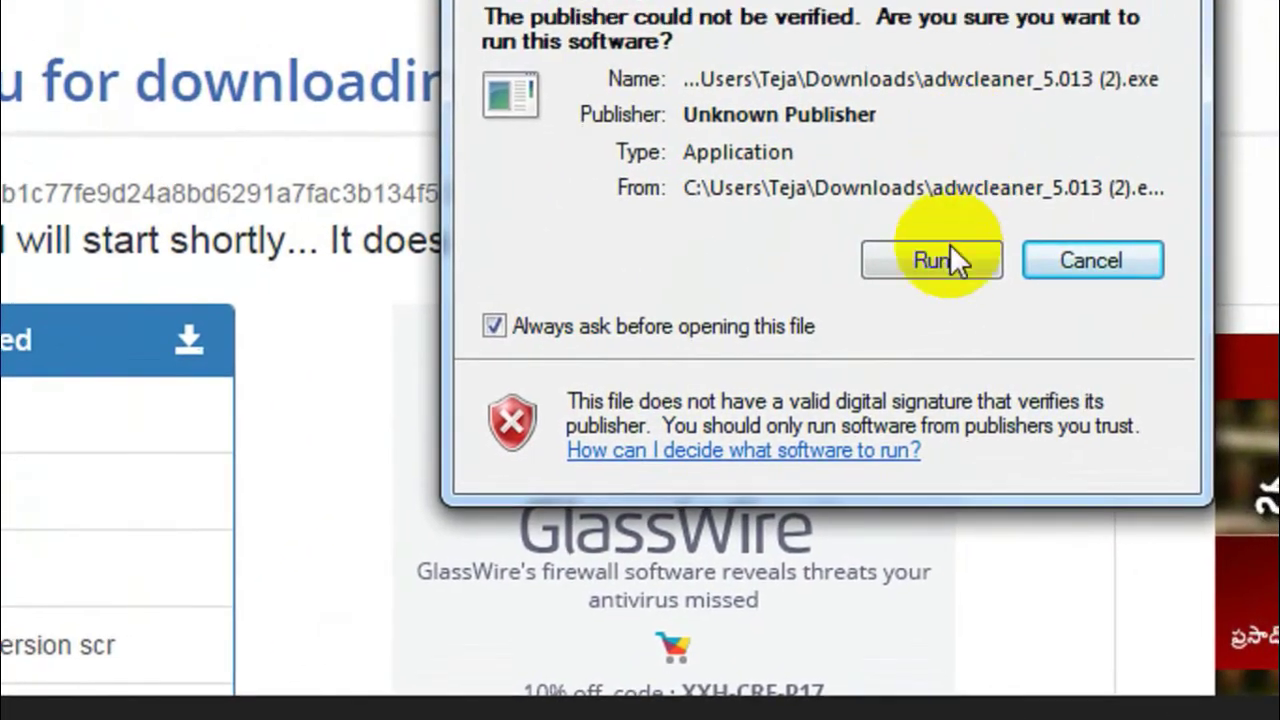
click(944, 264)
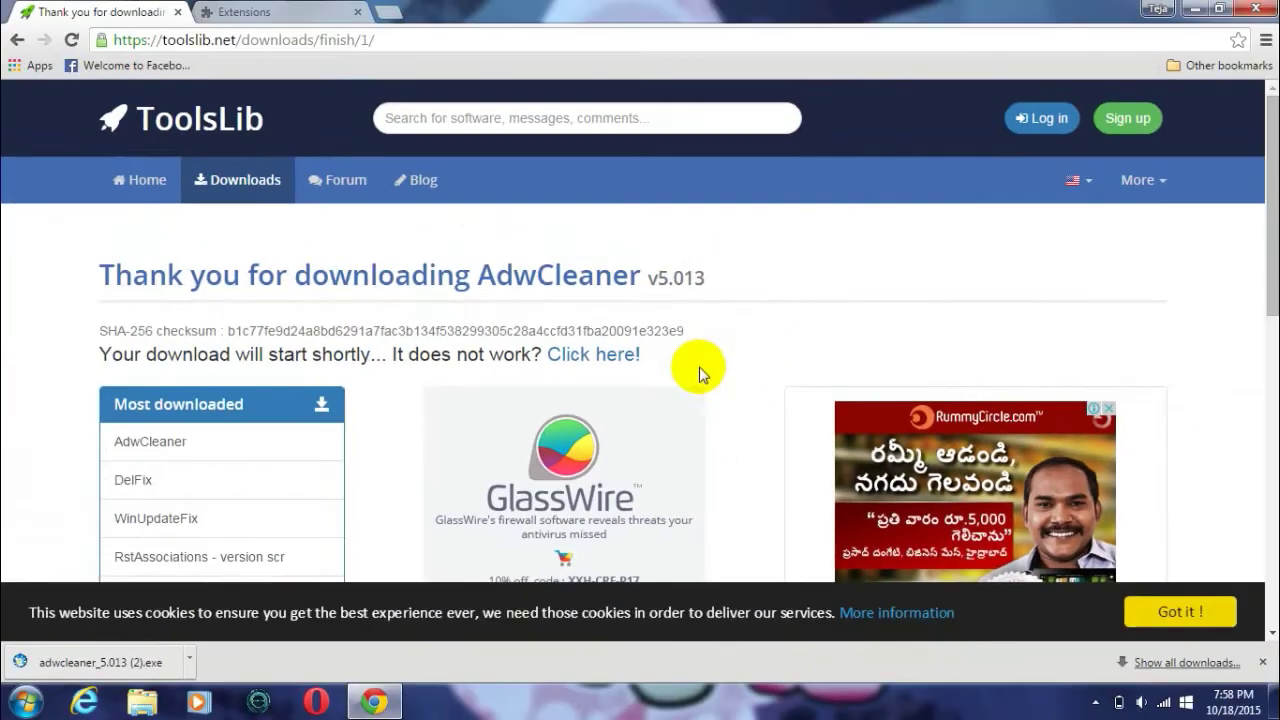
click(1192, 8)
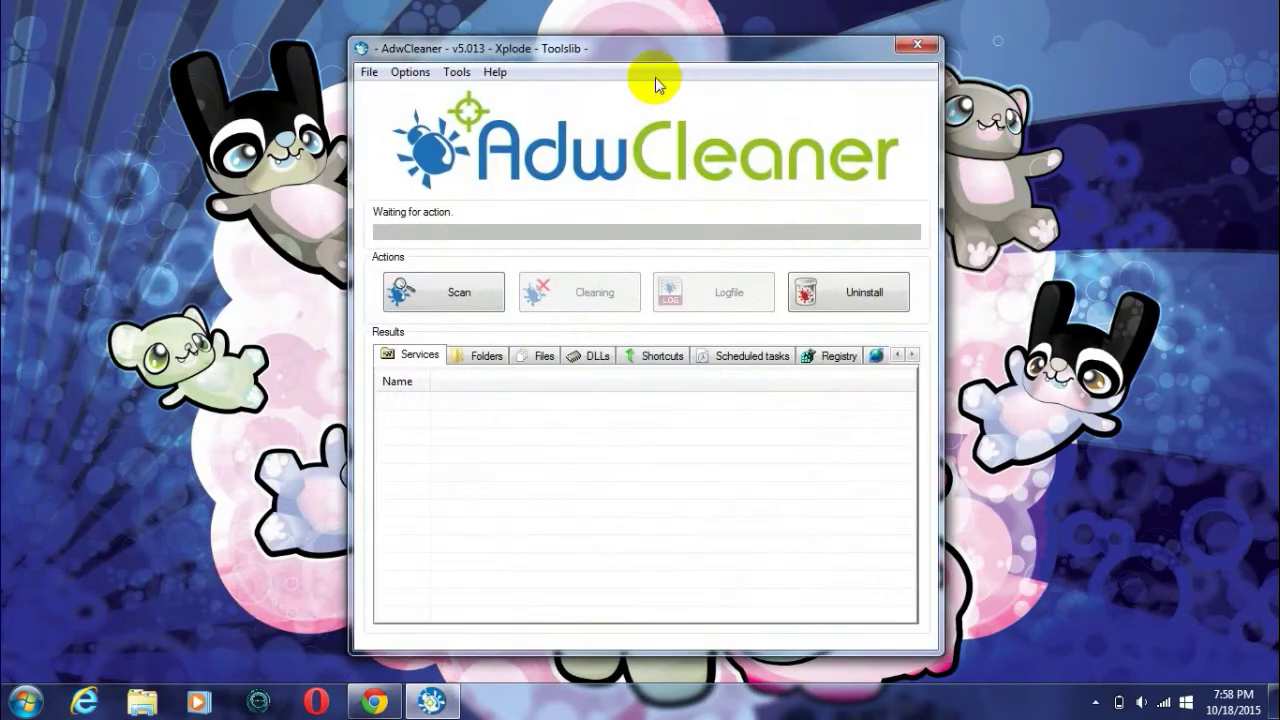
Step: Scan the computer with AdwCleaner, then start cleaning the detected adware
drag(600, 38, 600, 42)
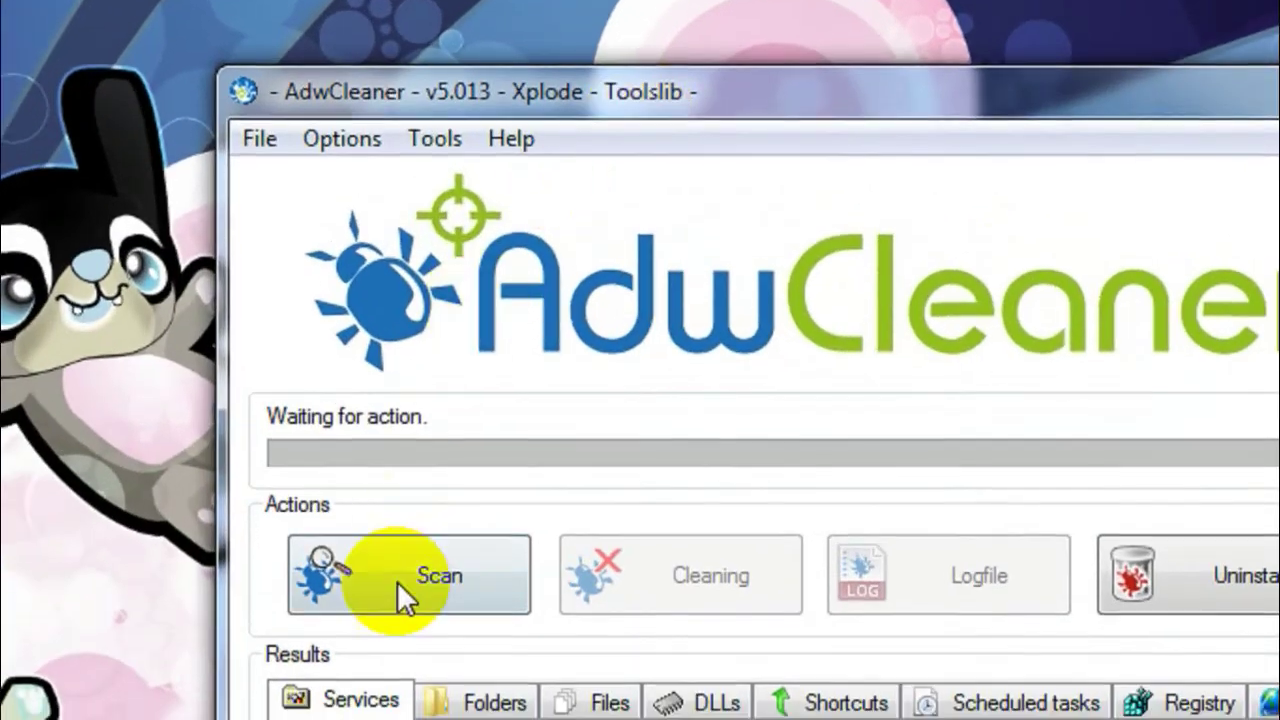
click(464, 539)
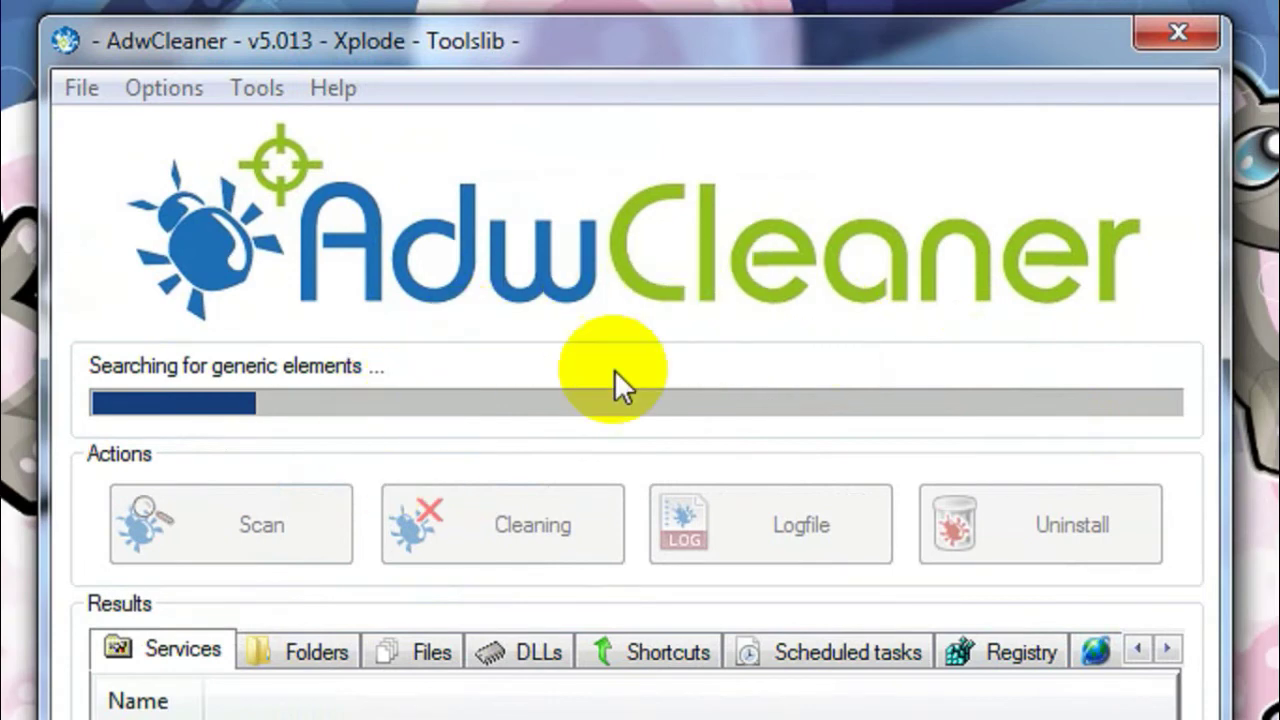
click(830, 392)
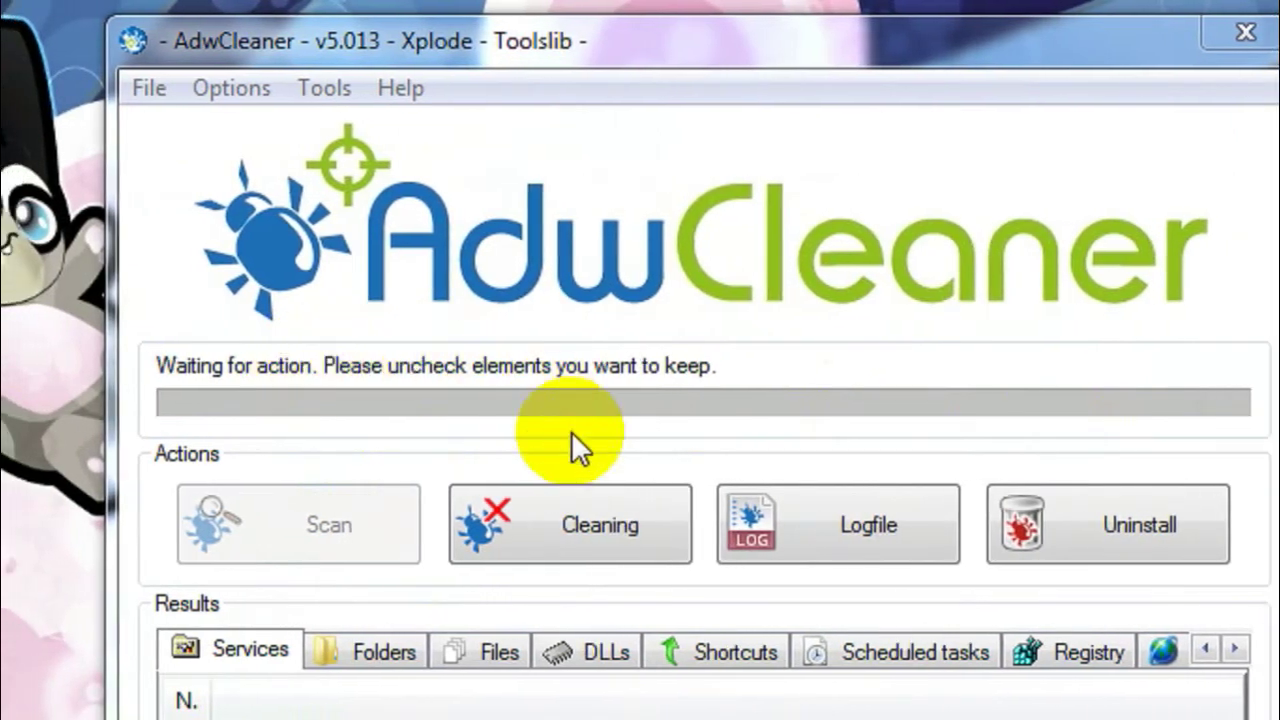
click(507, 536)
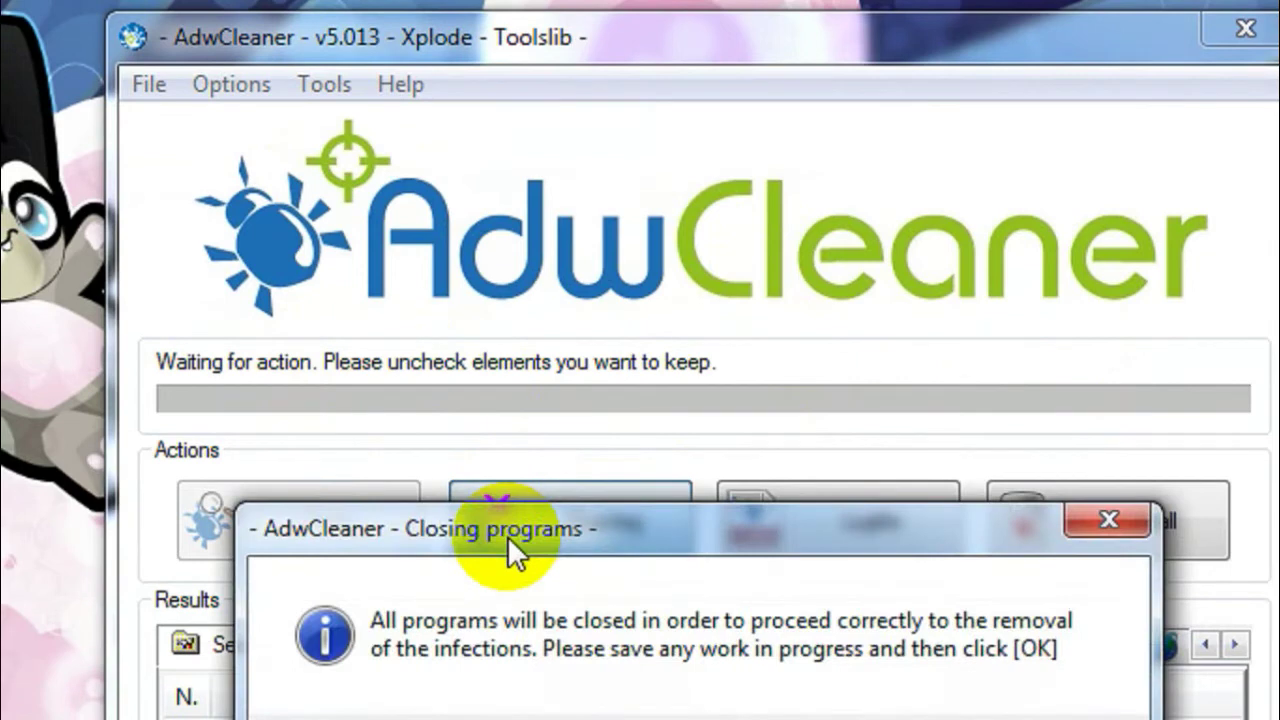
Step: Reposition and confirm the closing-programs warning so AdwCleaner cleans and opens its log
drag(506, 530, 464, 331)
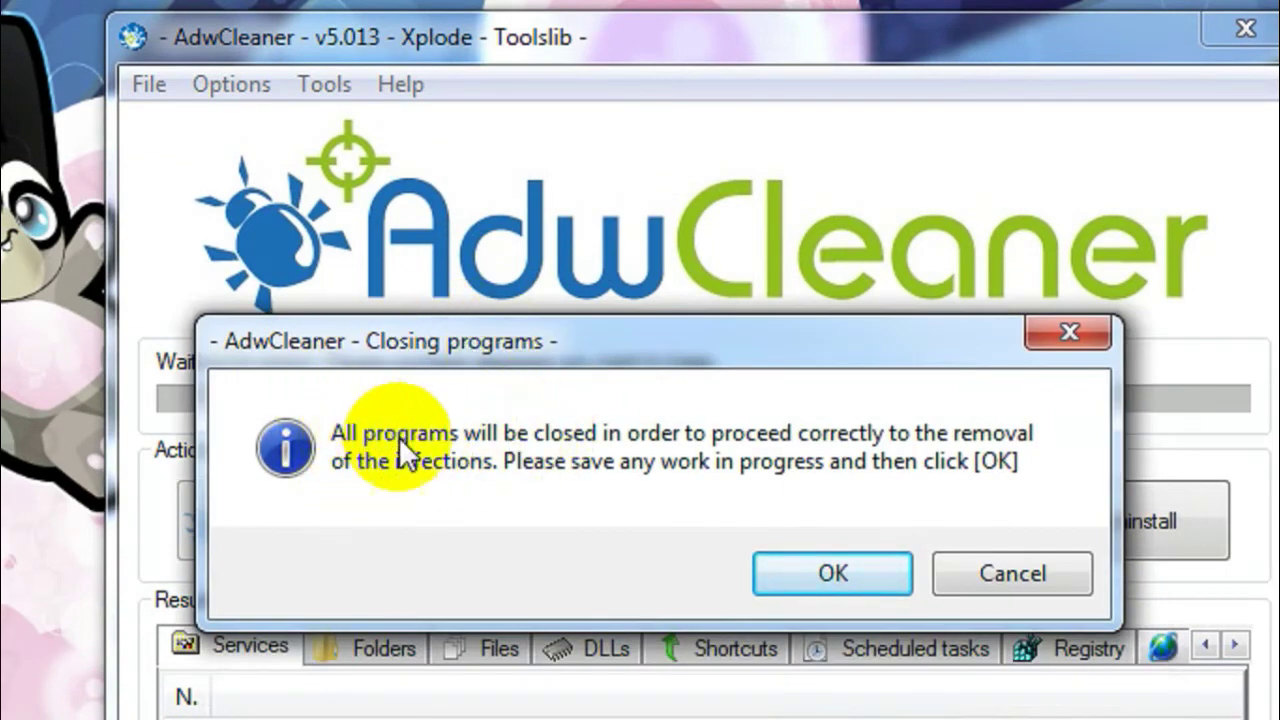
click(477, 324)
drag(477, 324, 451, 277)
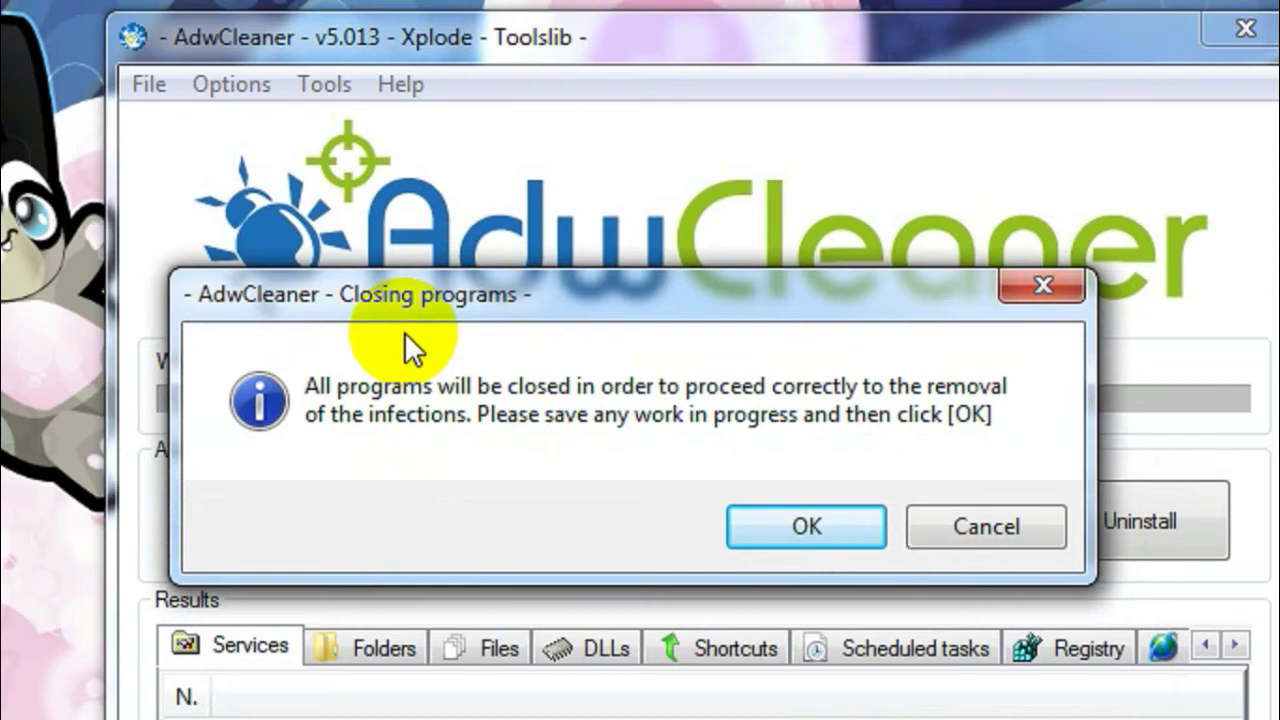
mouse_move(397, 309)
mouse_down()
mouse_move(352, 249)
mouse_move(382, 245)
mouse_up()
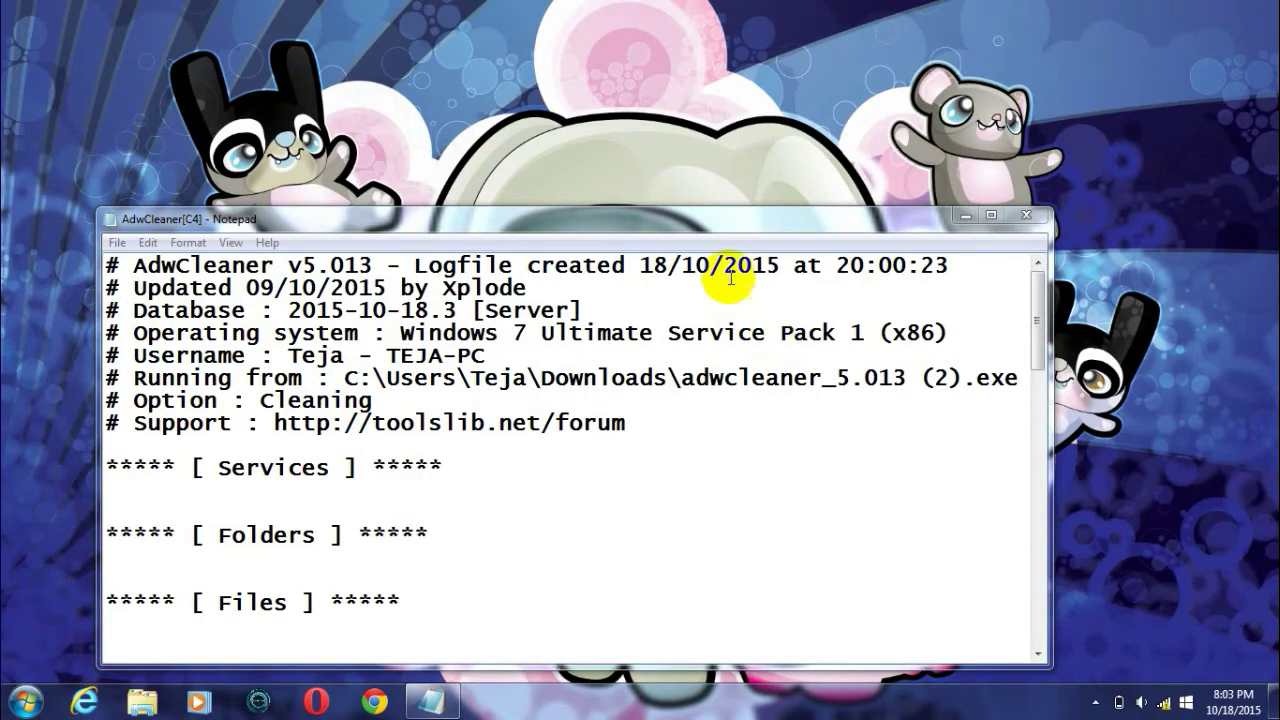
Step: Move the AdwCleaner log window up and close it in Notepad
drag(741, 221, 736, 178)
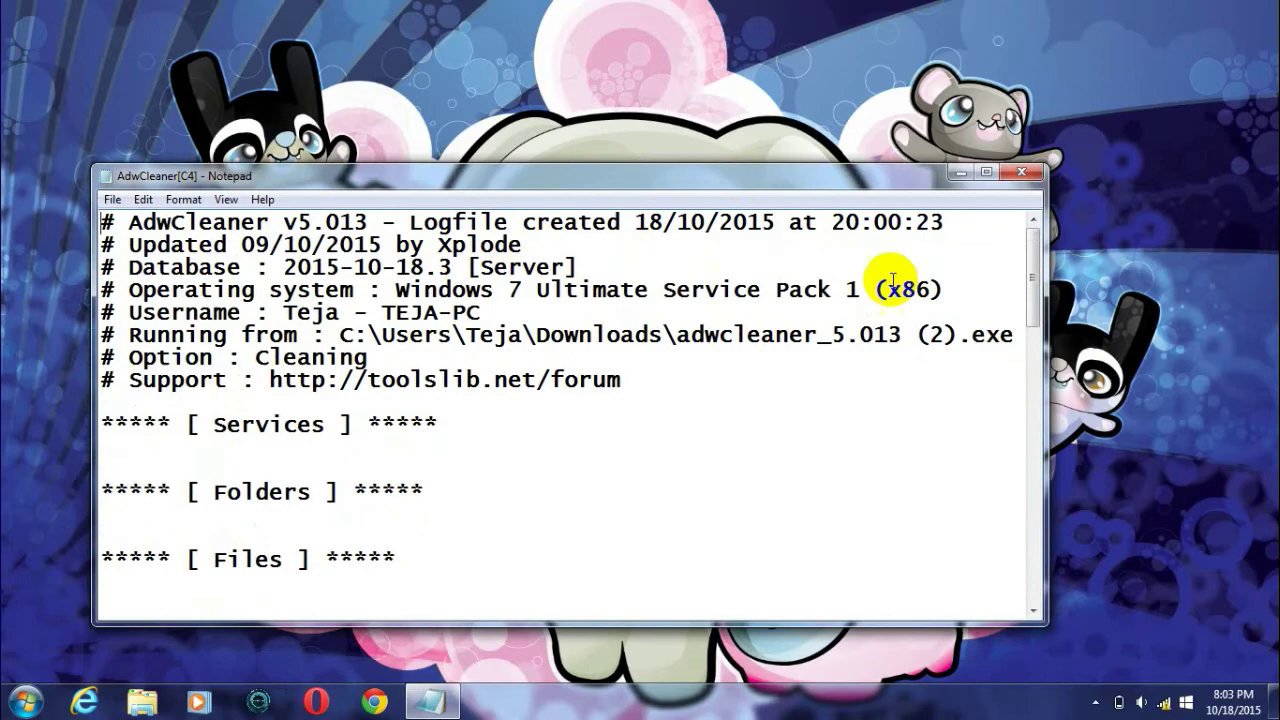
click(1018, 178)
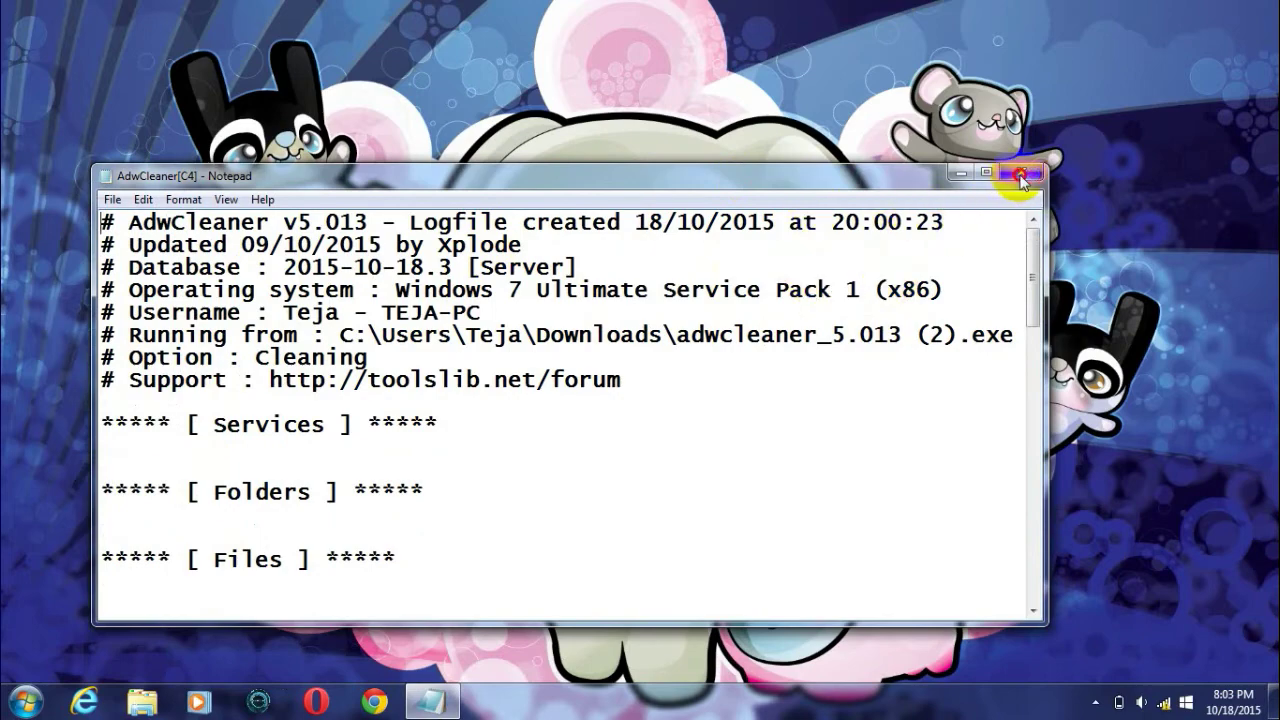
click(818, 248)
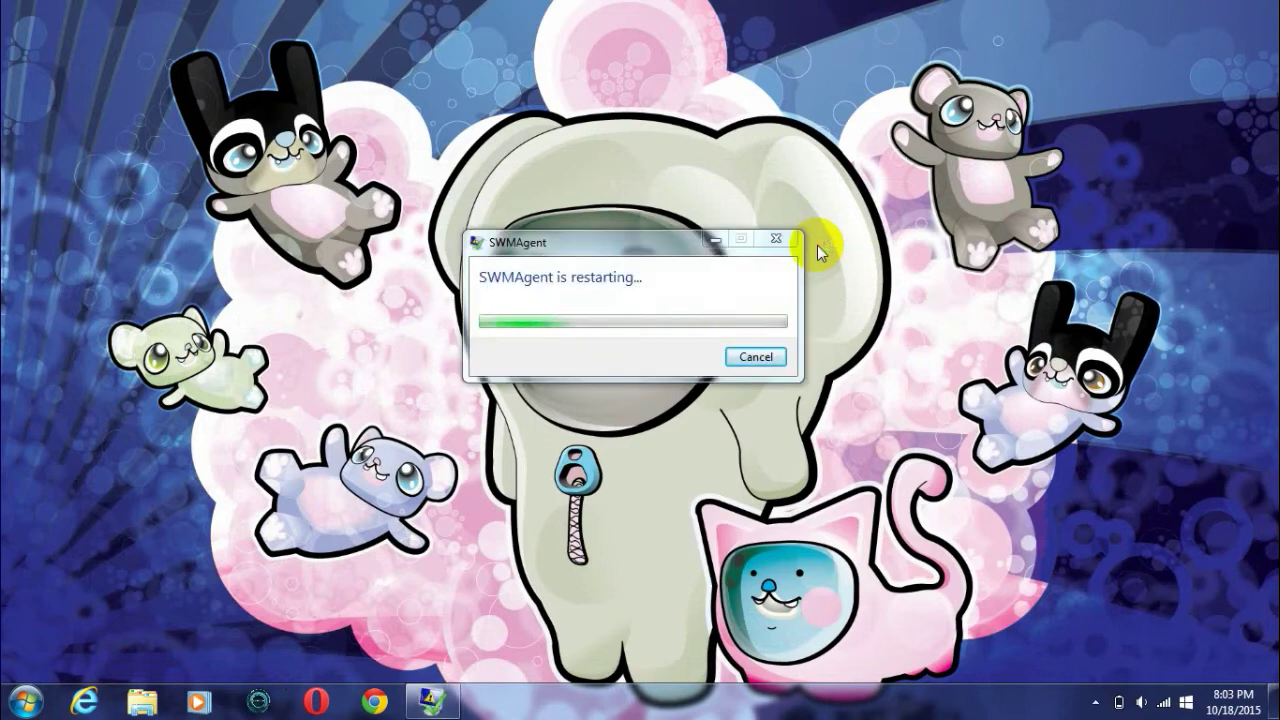
Step: Search Google for 'chrome clean up tool' in Chrome
click(370, 706)
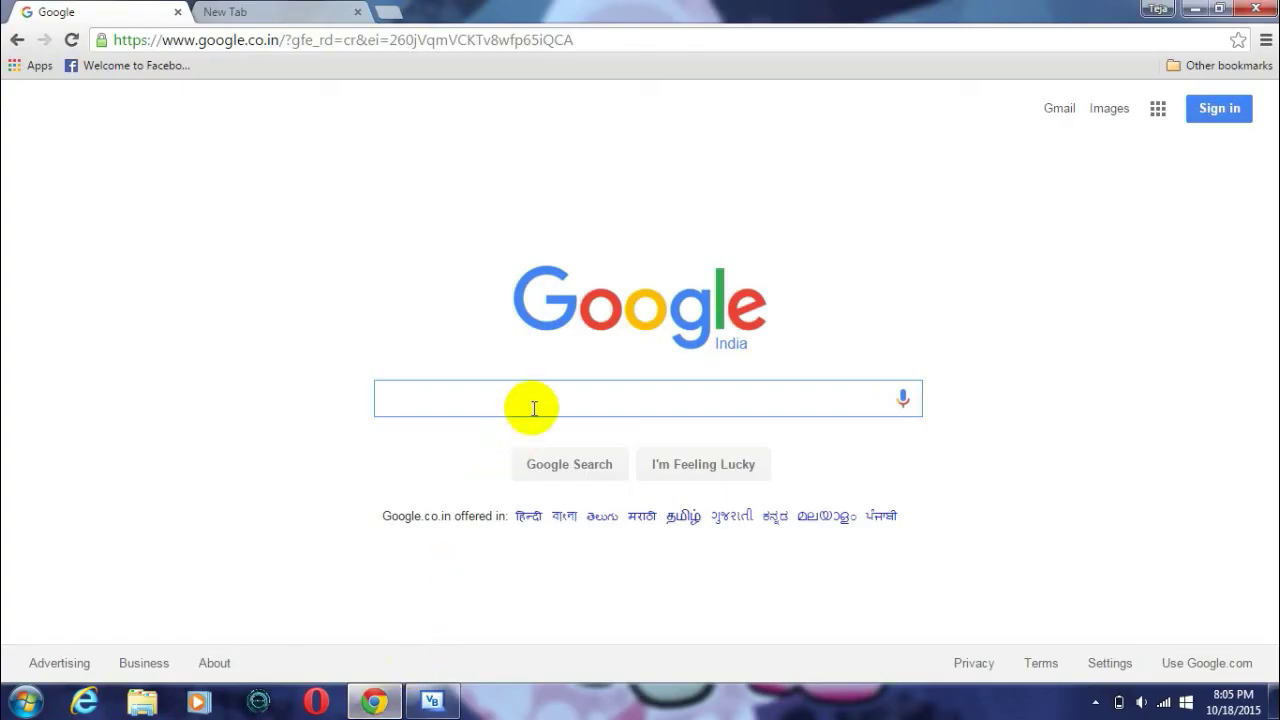
text(ch)
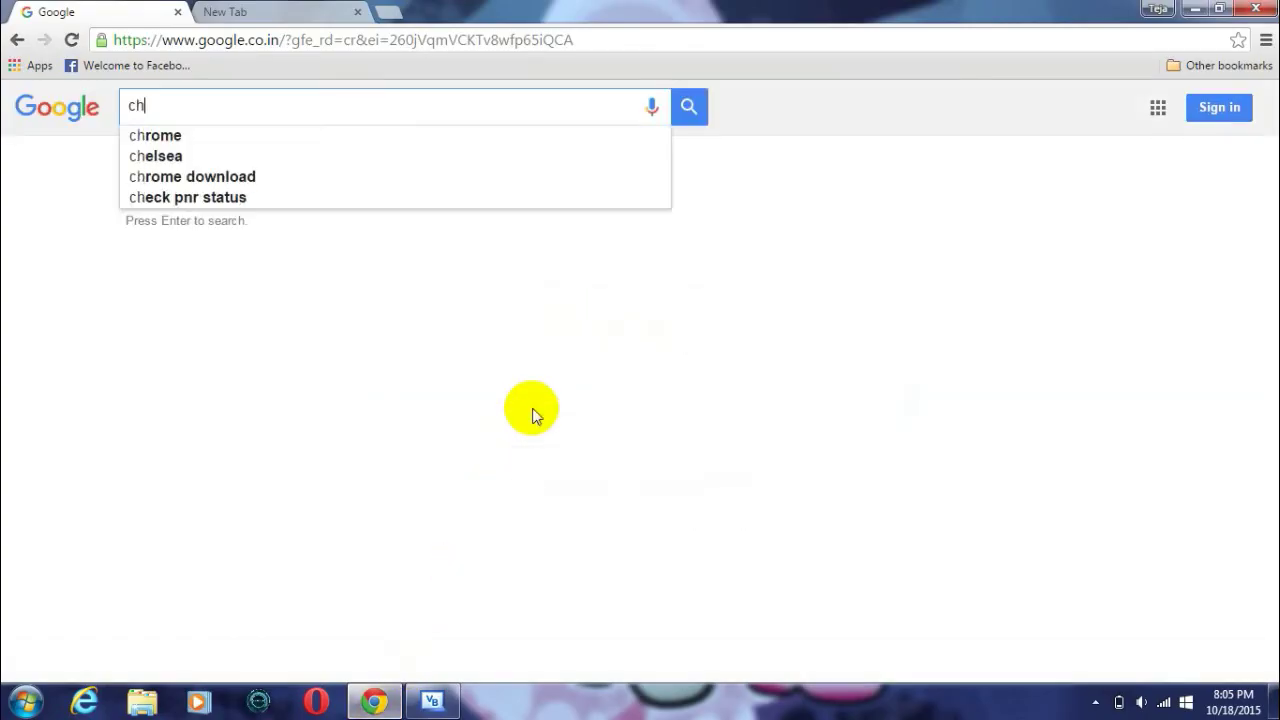
text(ro)
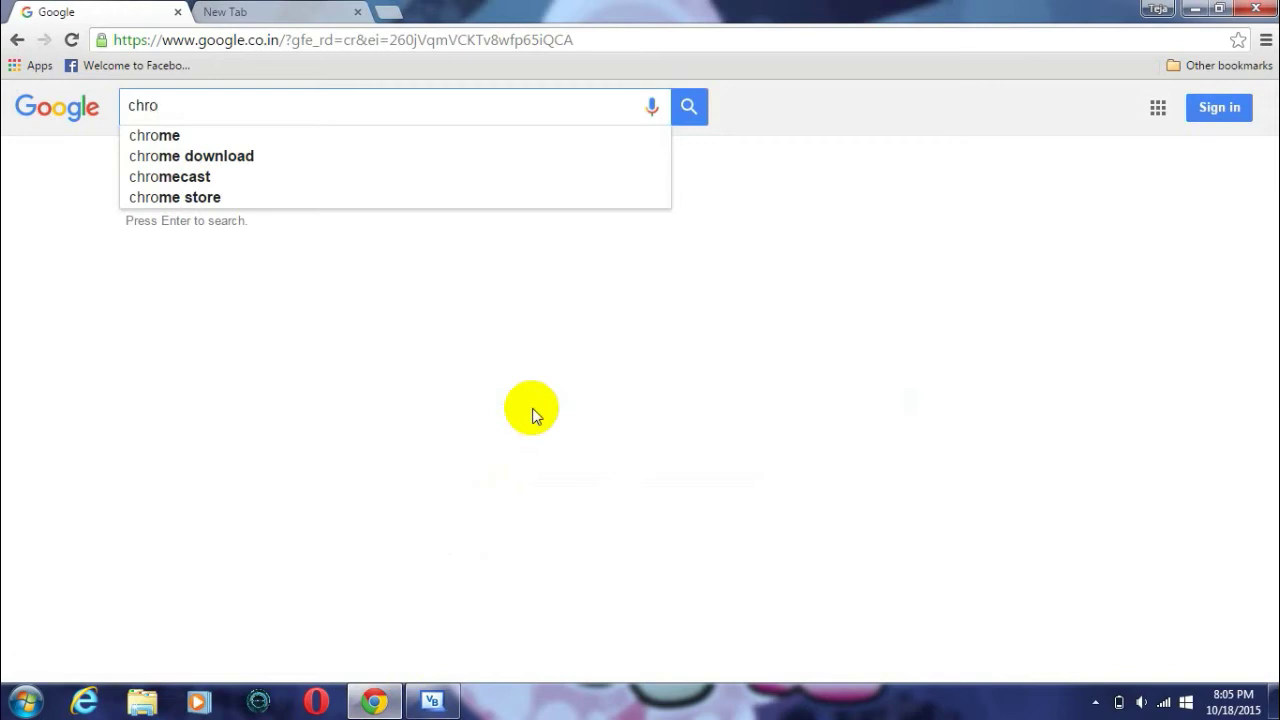
text(me clean )
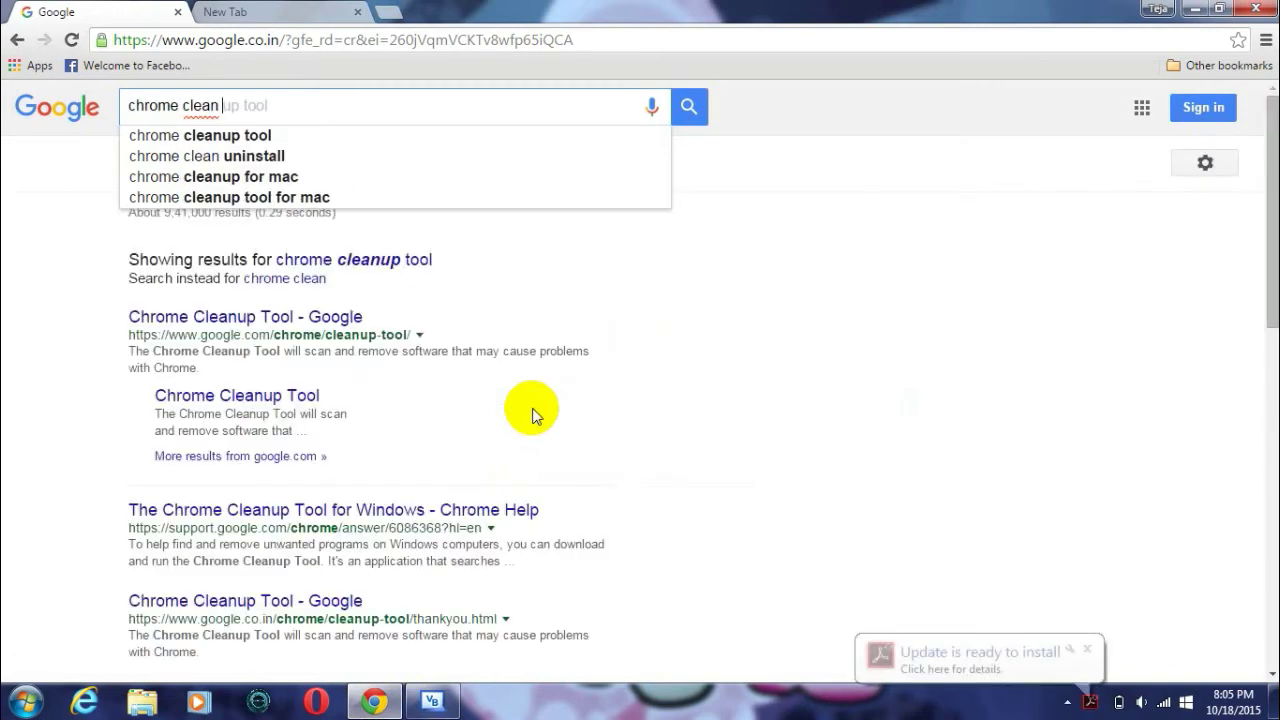
text(up tool)
key(Return)
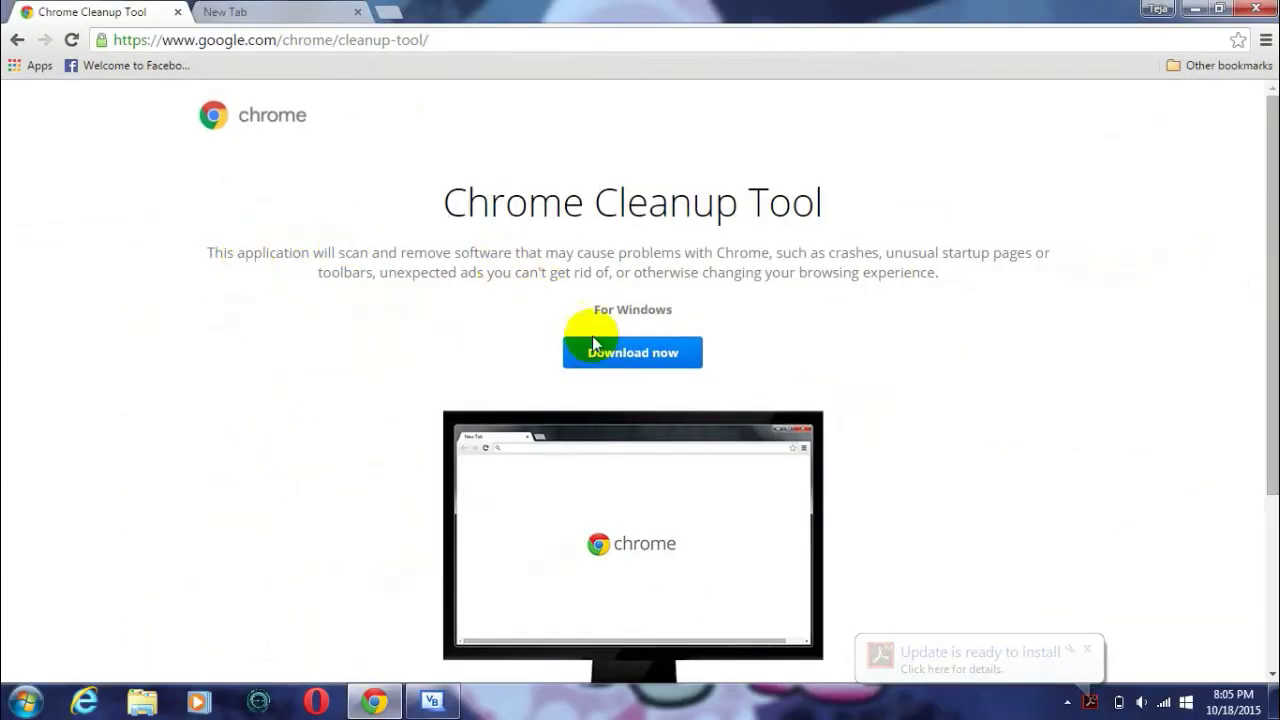
Step: Download the Chrome Cleanup Tool after accepting its terms, and open the file
click(628, 366)
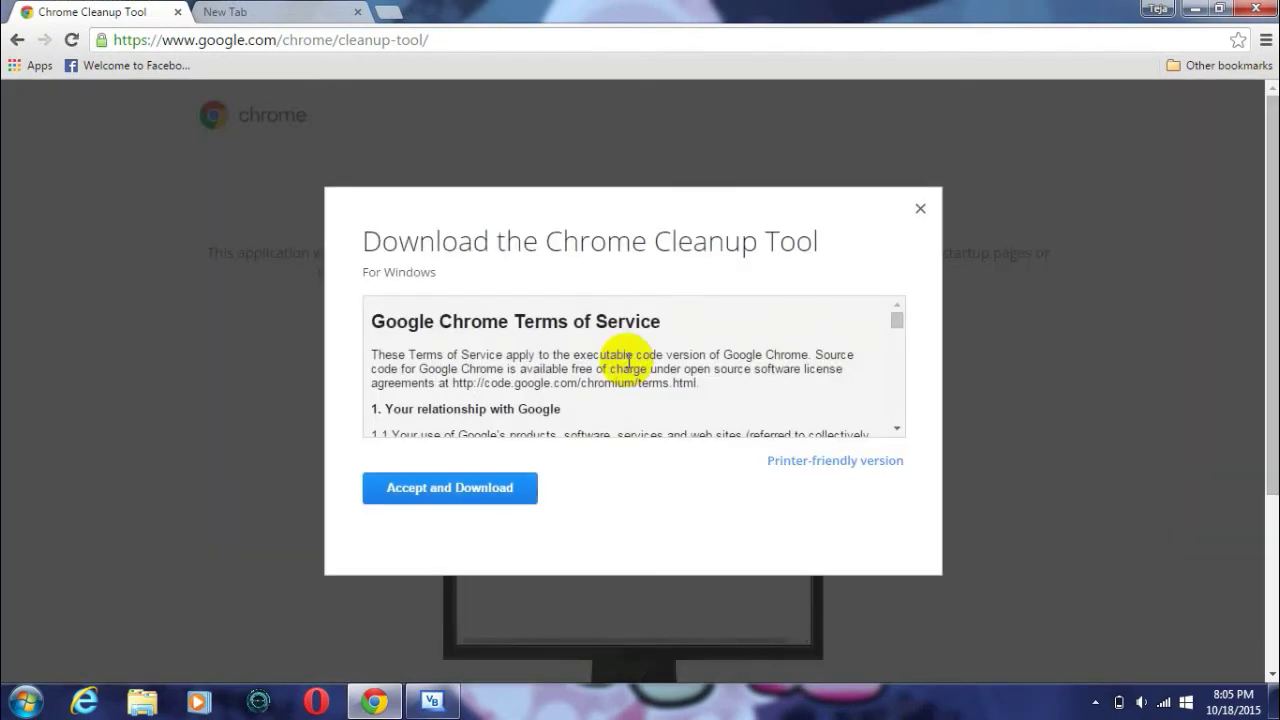
click(433, 495)
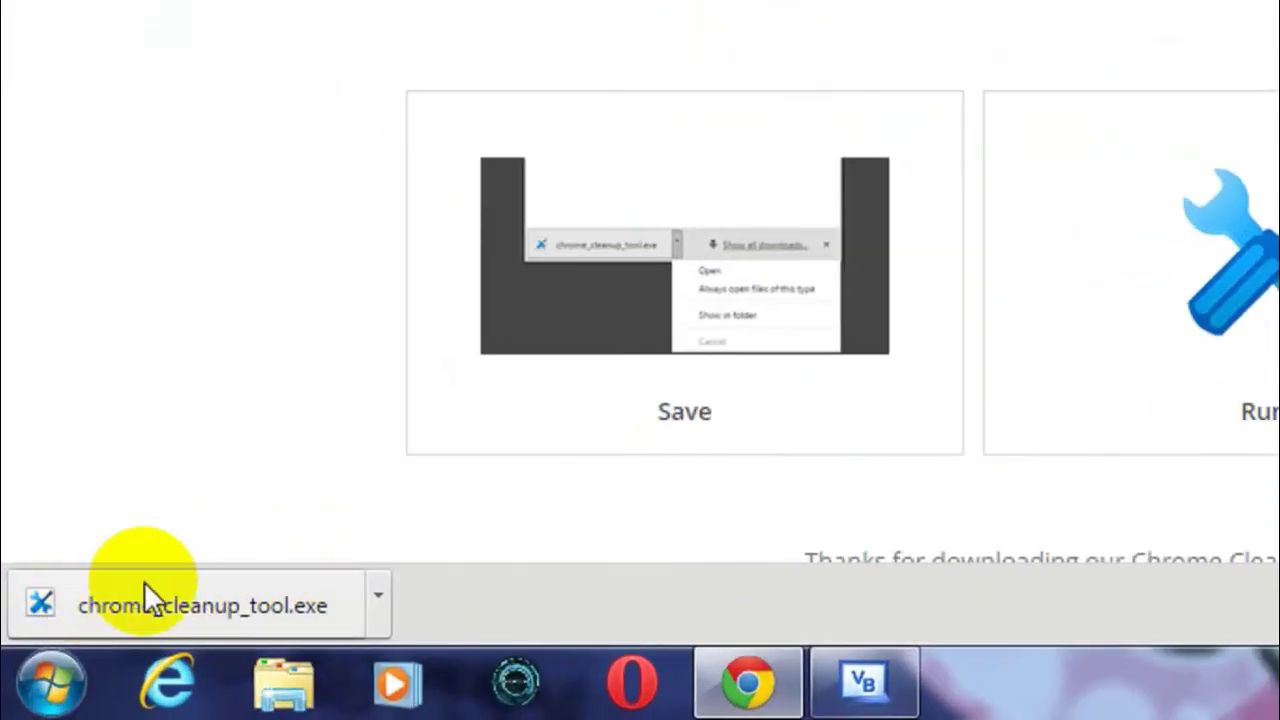
click(148, 597)
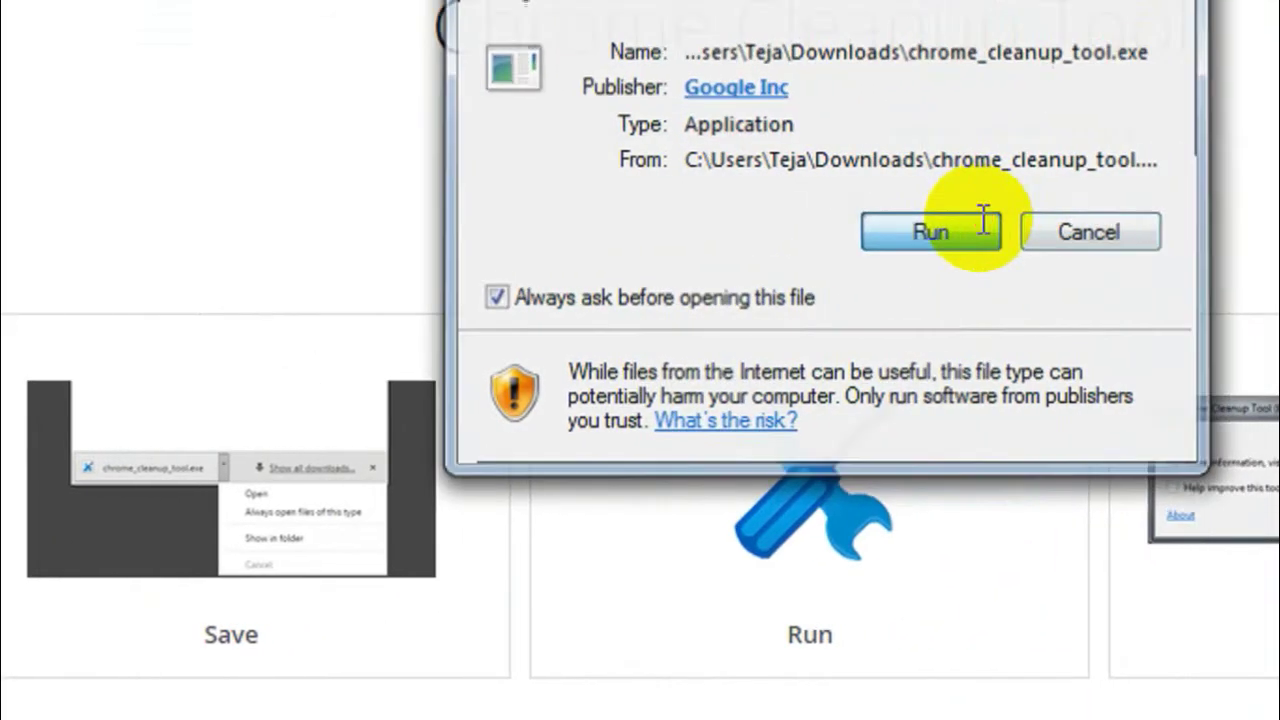
Step: Run Chrome Cleanup Tool, confirm it finds no unwanted programs, and dismiss the antivirus notification
click(1042, 218)
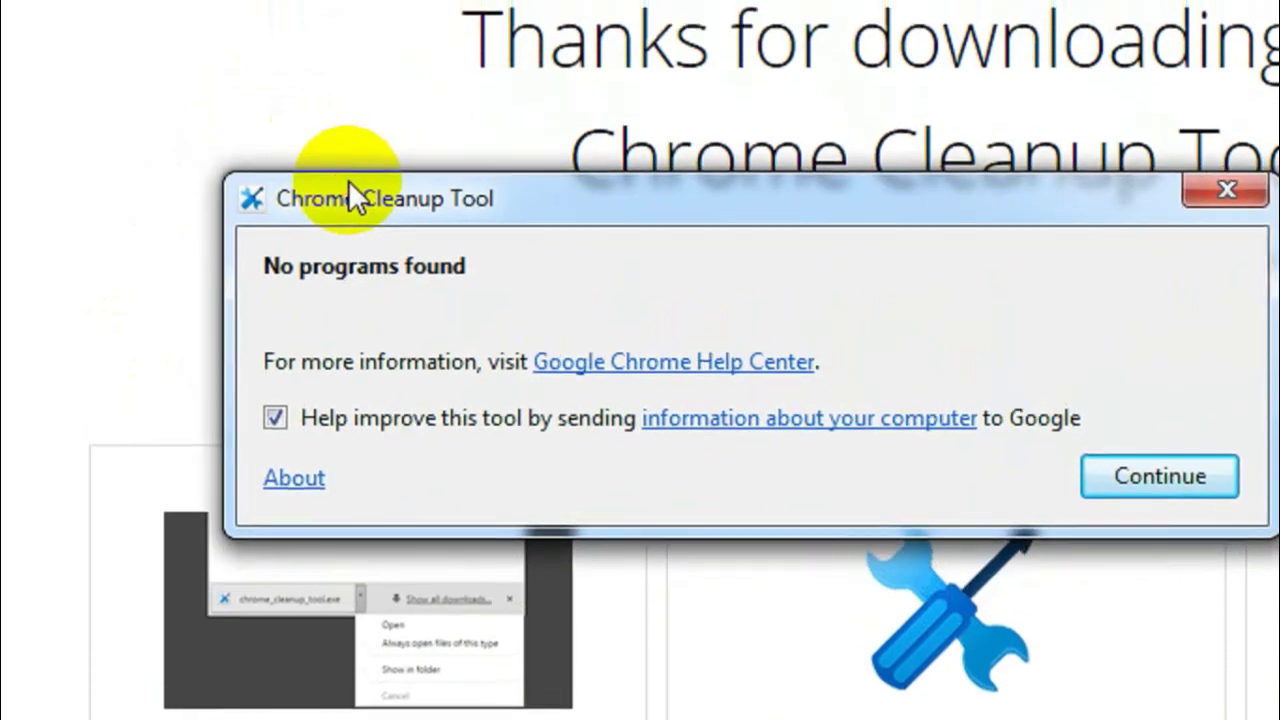
drag(349, 183, 321, 183)
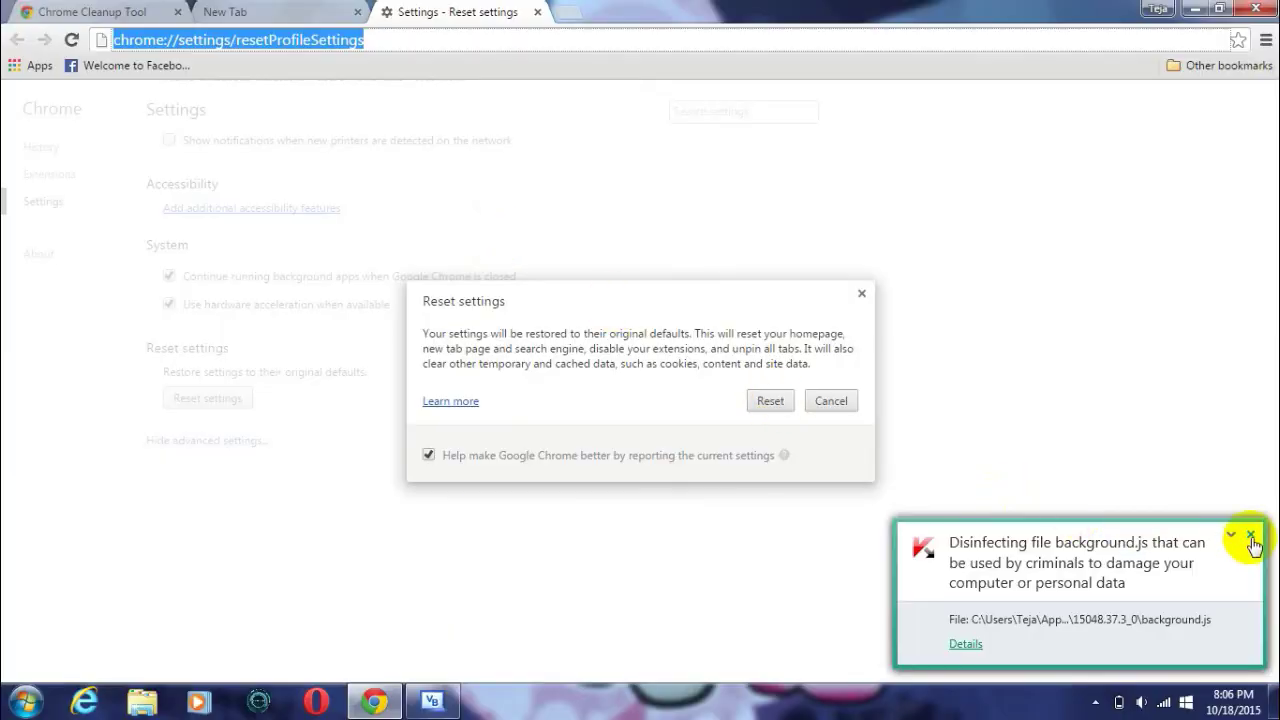
click(1251, 539)
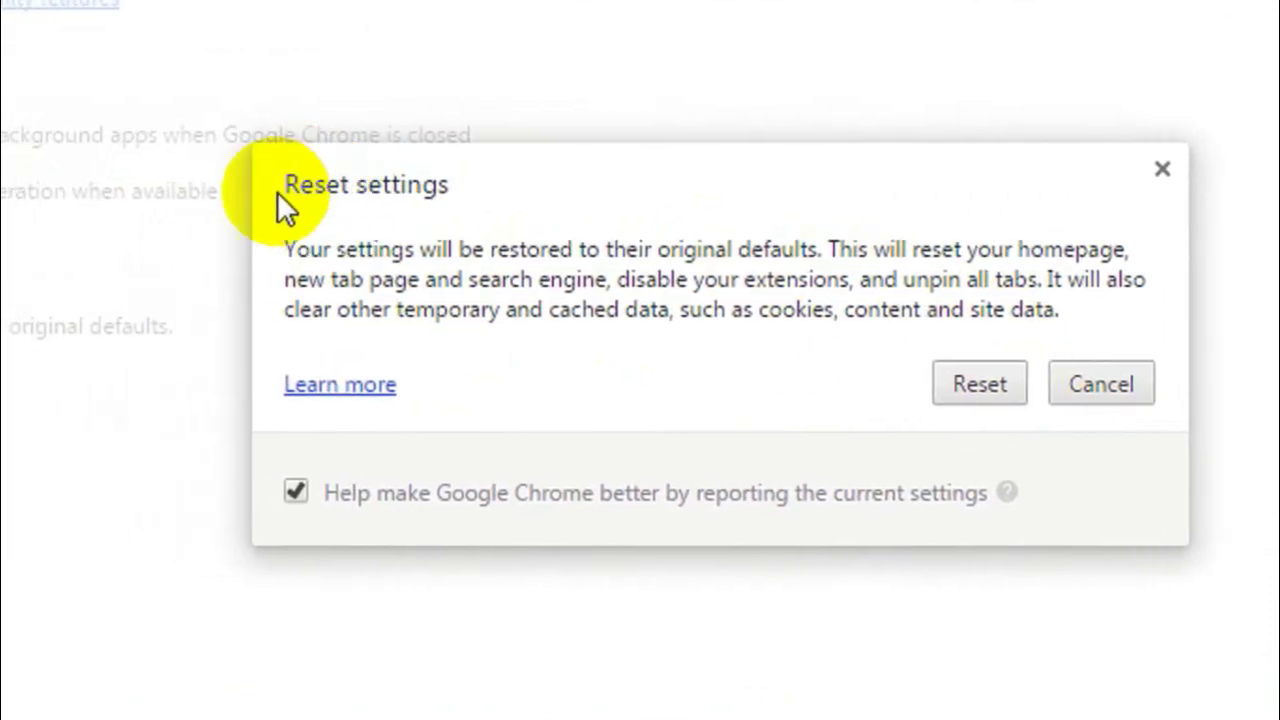
Step: Confirm the Reset settings dialog so Chrome returns to its default settings
click(326, 191)
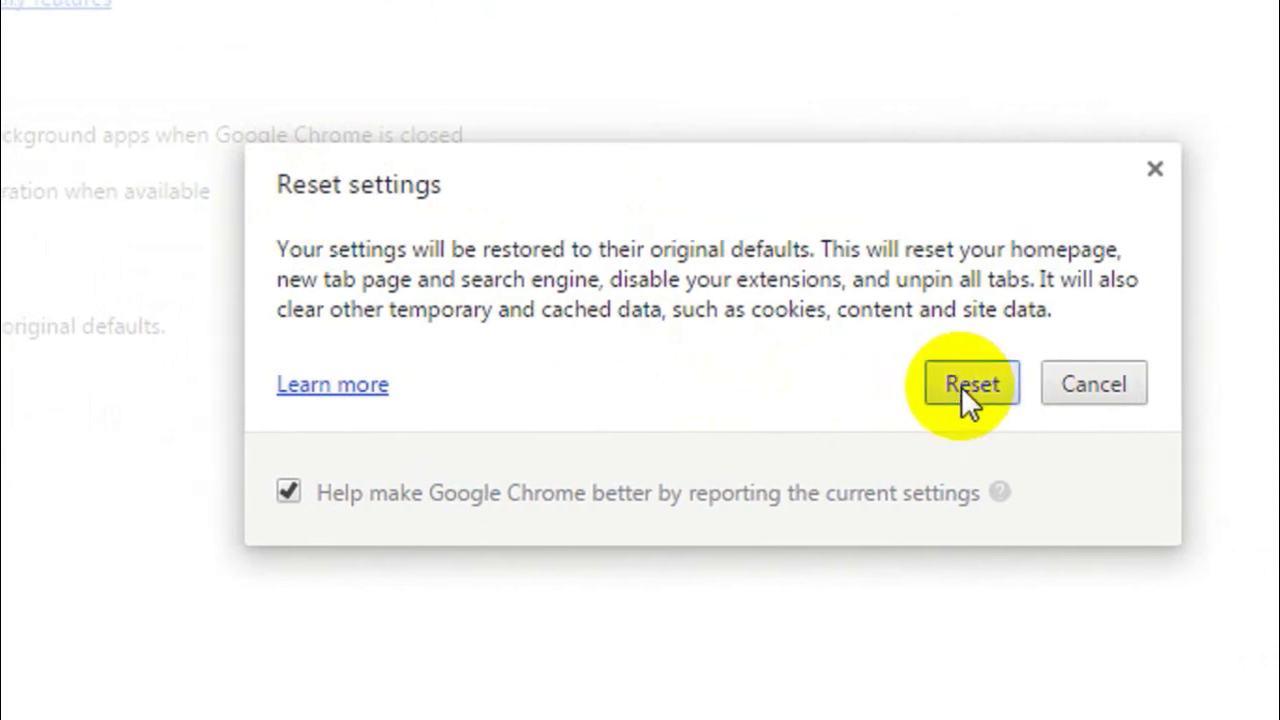
click(965, 392)
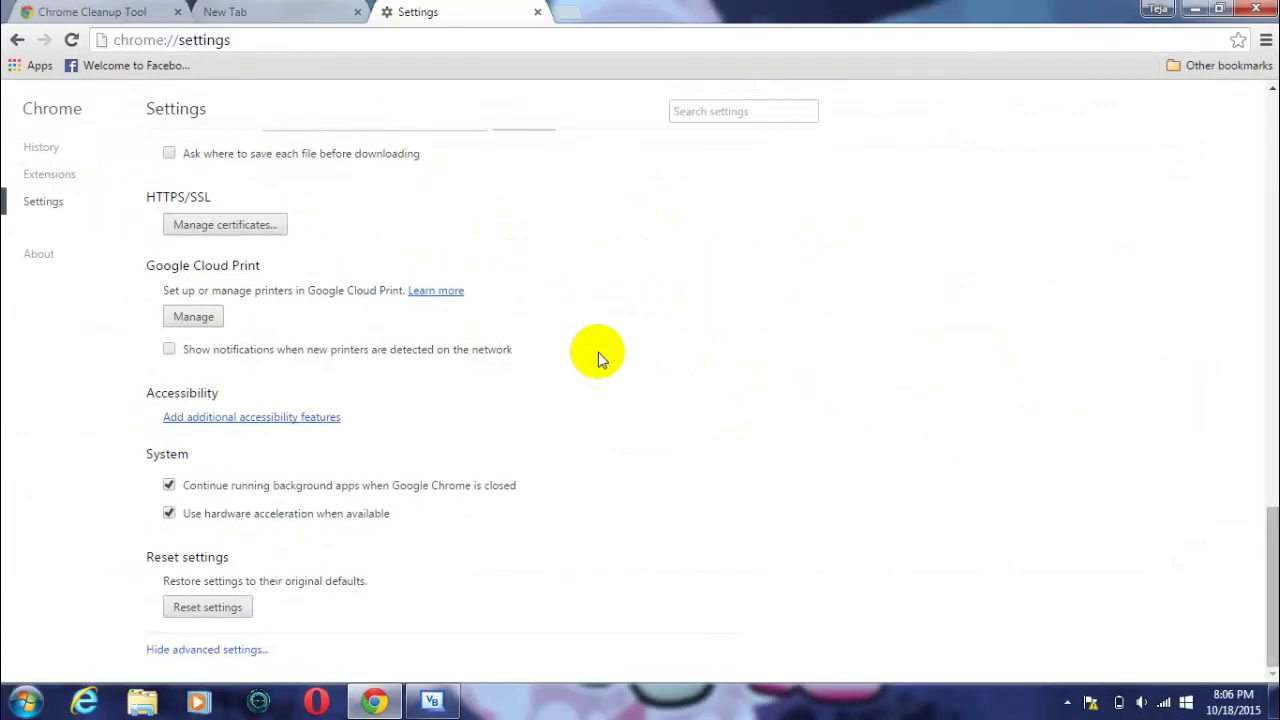
drag(1263, 522, 1259, 203)
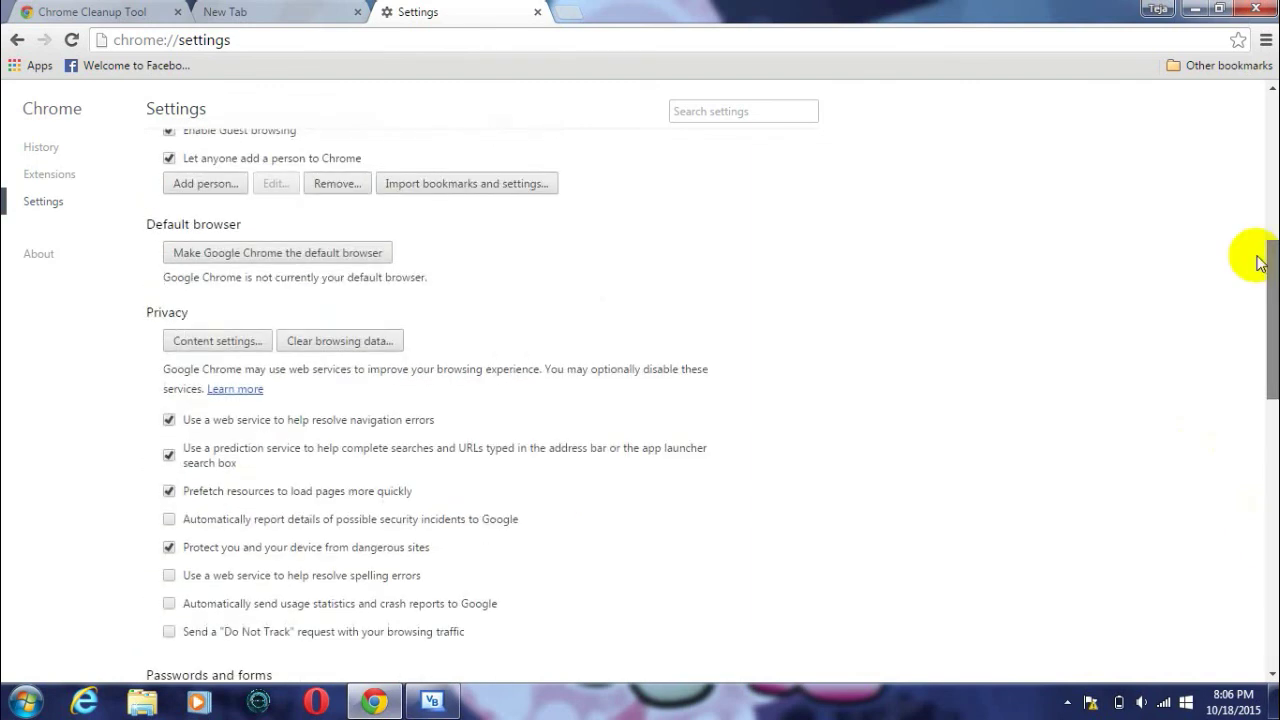
click(1254, 206)
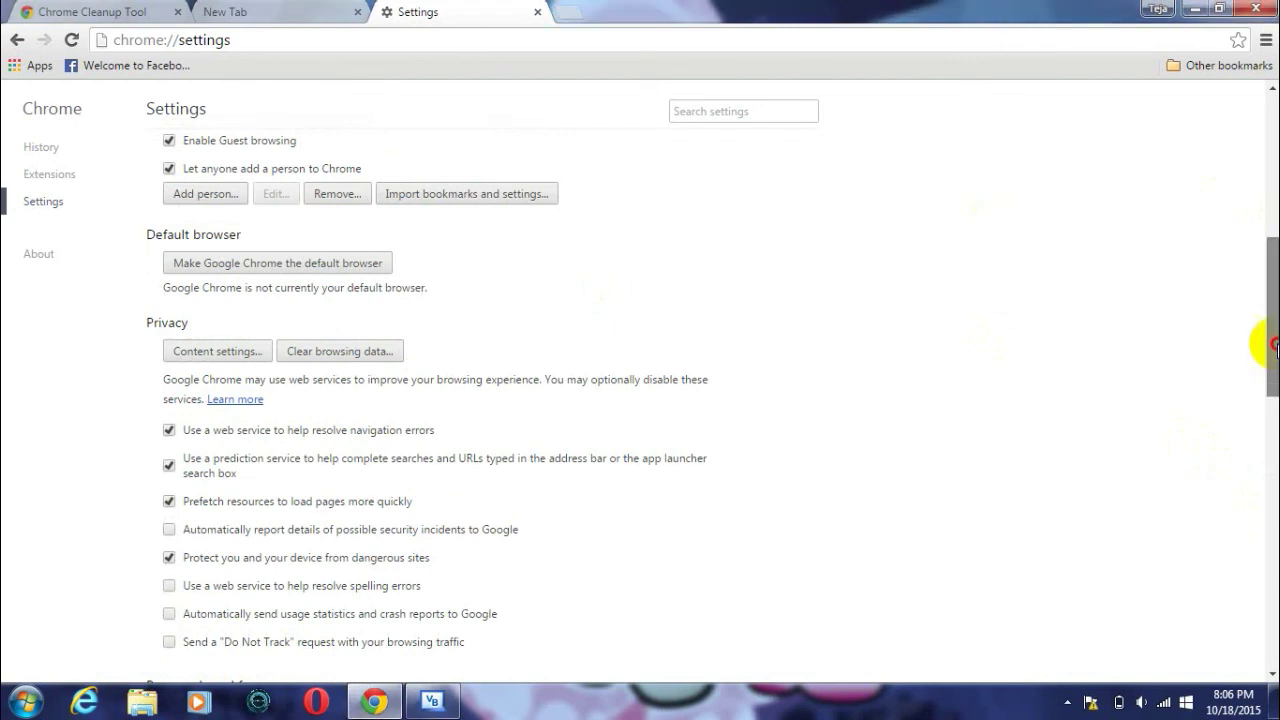
drag(1264, 349, 1274, 312)
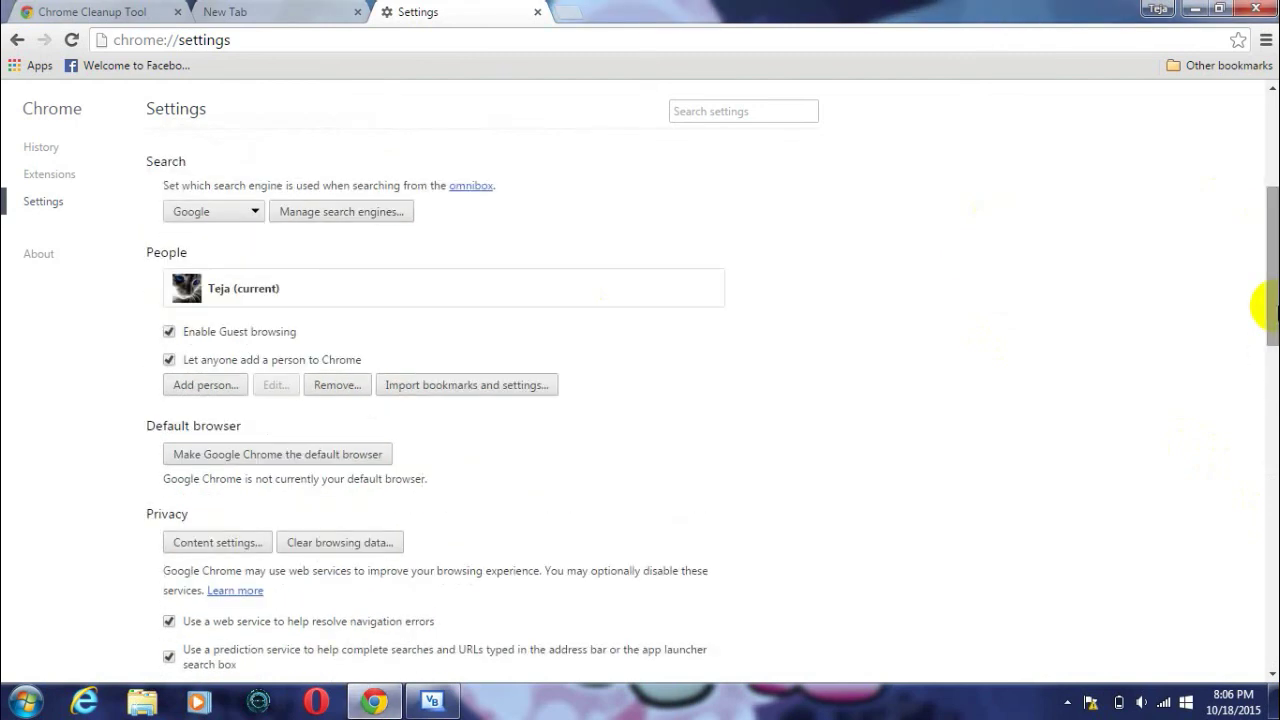
drag(1274, 312, 1272, 108)
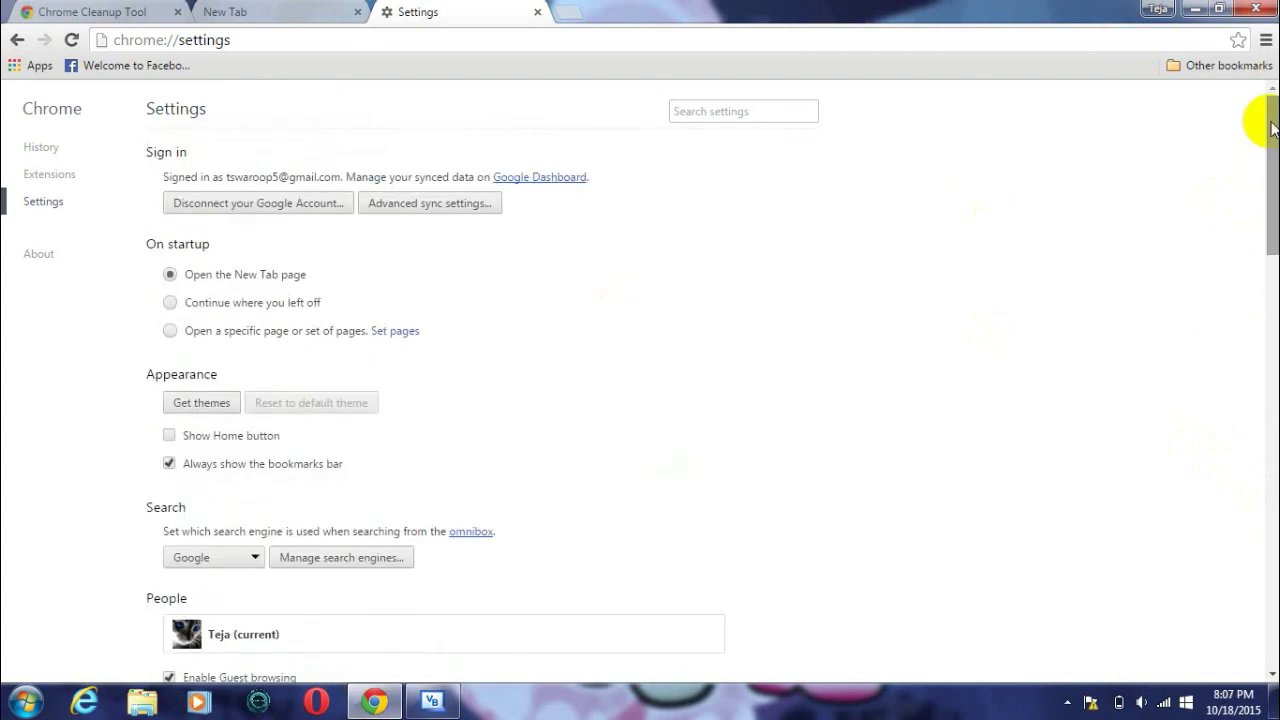